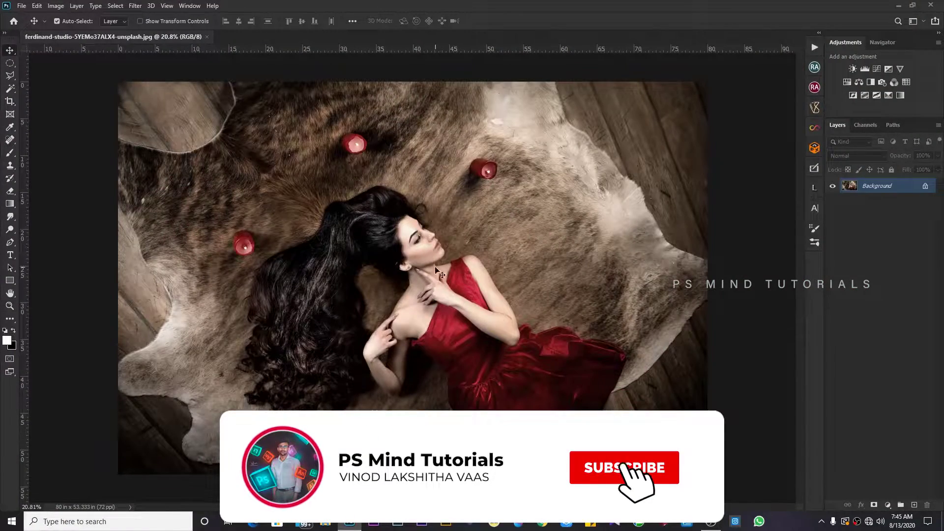
Duplicate the red-dress portrait's Background layer into a new Layer 1 for safe editing.
{"action": "key", "text": "z"}
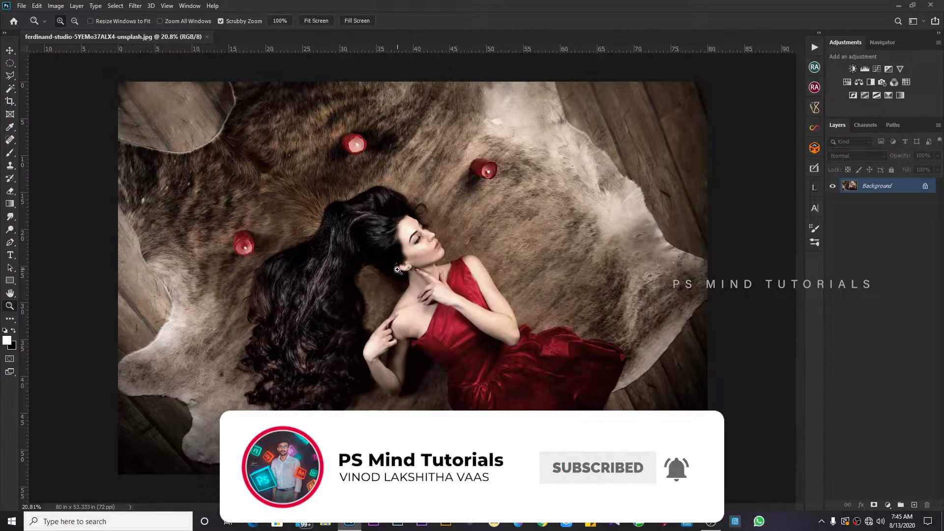
{"action": "key", "text": "ctrl+j"}
Spot-heal small blemishes in the fur around the candles, the hair and the rug's right side.
{"action": "scroll", "coordinate": [236, 378], "scroll_direction": "up", "scroll_amount": 4}
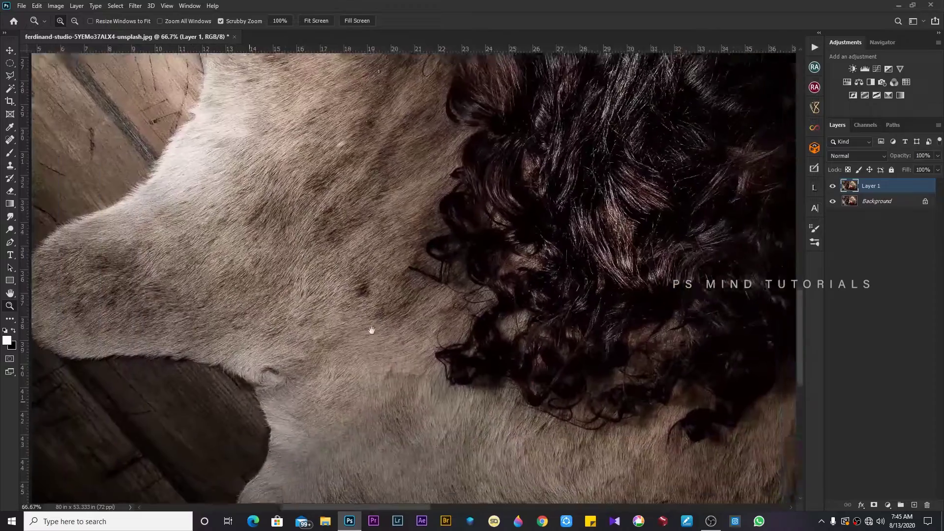
{"action": "key", "text": "j"}
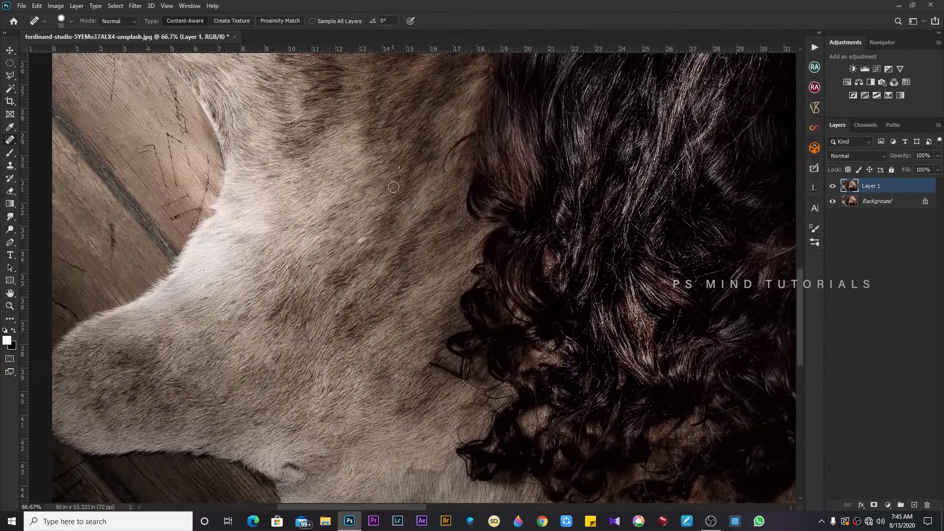
{"action": "mouse_move", "coordinate": [394, 187]}
{"action": "left_mouse_down"}
{"action": "mouse_move", "coordinate": [384, 221]}
{"action": "mouse_move", "coordinate": [407, 295]}
{"action": "mouse_move", "coordinate": [433, 243]}
{"action": "mouse_move", "coordinate": [476, 206]}
{"action": "mouse_move", "coordinate": [520, 407]}
{"action": "left_mouse_up"}
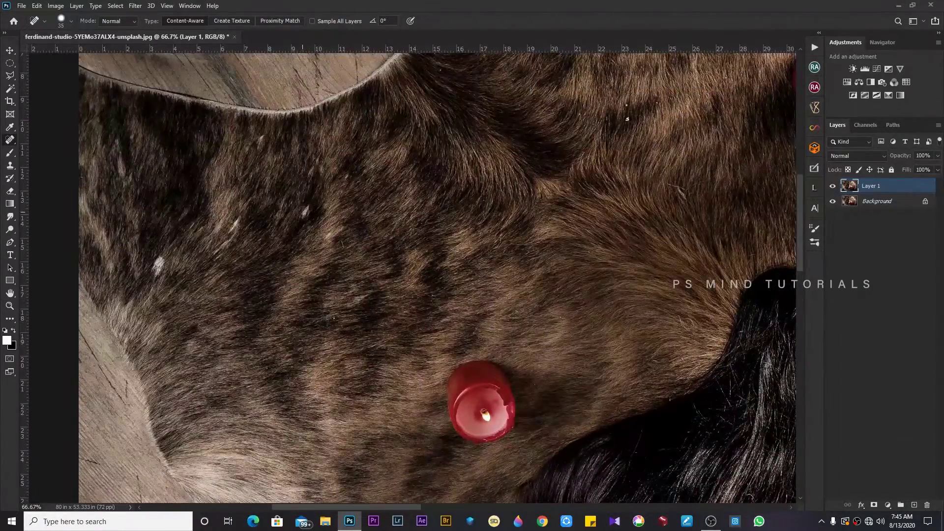
{"action": "left_click_drag", "start_coordinate": [262, 140], "coordinate": [350, 123]}
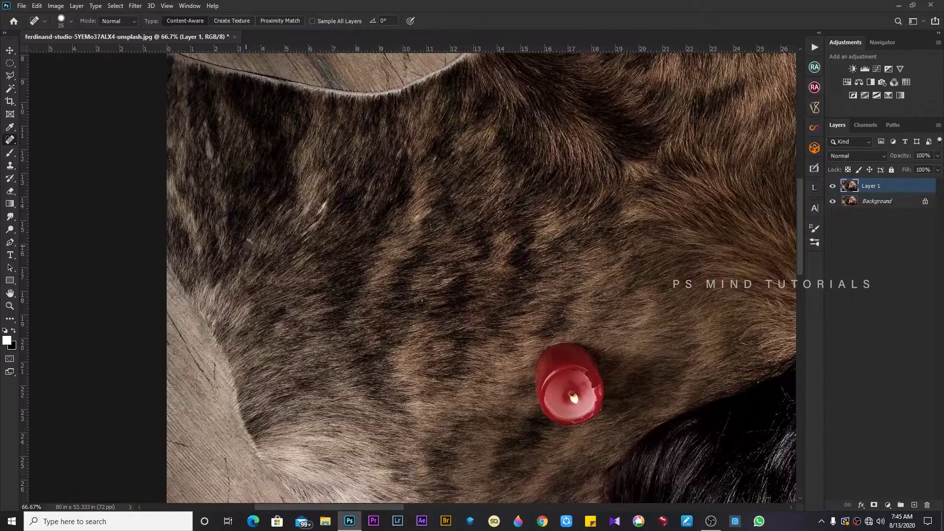
{"action": "left_click_drag", "start_coordinate": [429, 191], "coordinate": [88, 326]}
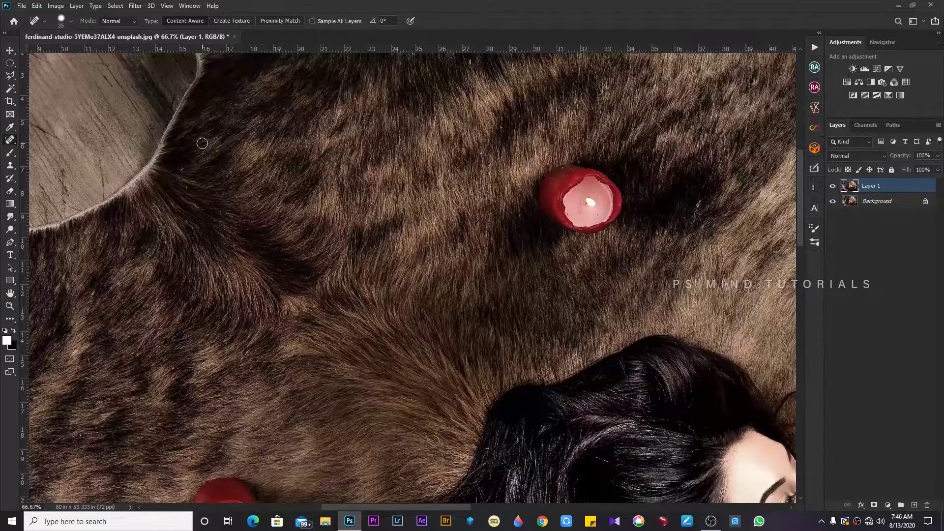
{"action": "left_click_drag", "start_coordinate": [202, 144], "coordinate": [313, 277]}
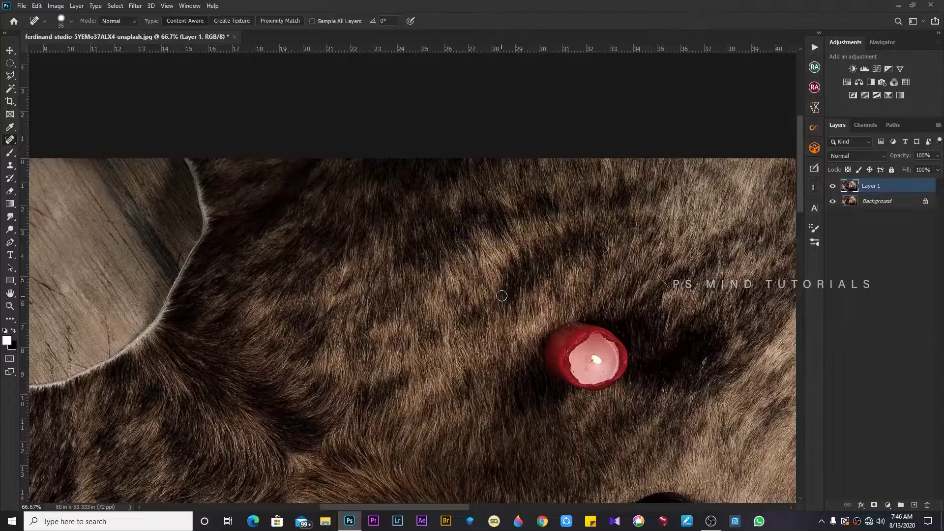
{"action": "left_click_drag", "start_coordinate": [502, 296], "coordinate": [265, 224]}
{"action": "left_click_drag", "start_coordinate": [464, 289], "coordinate": [369, 243]}
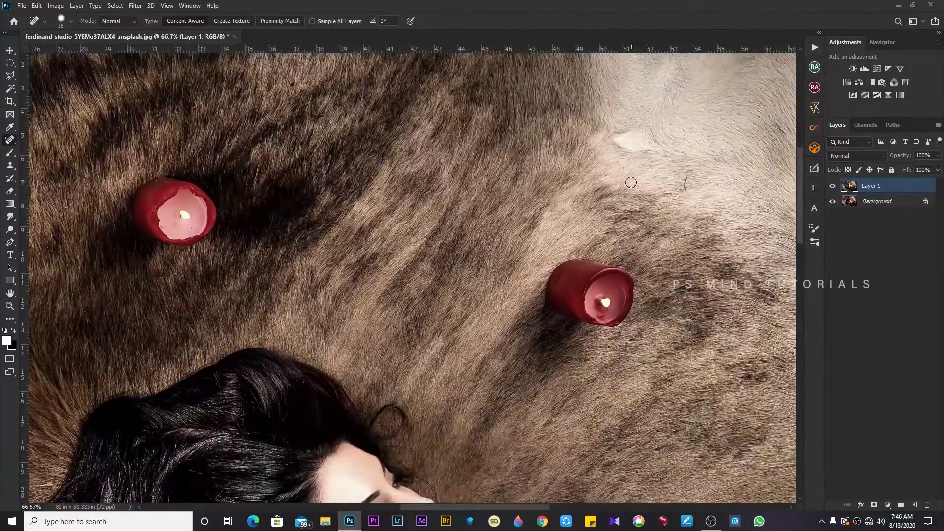
{"action": "left_click_drag", "start_coordinate": [654, 138], "coordinate": [423, 158]}
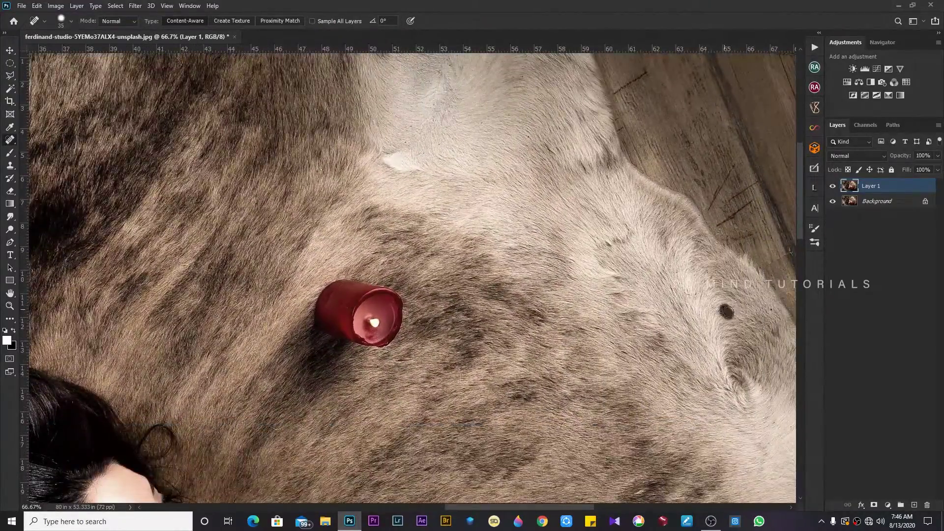
{"action": "left_click_drag", "start_coordinate": [600, 500], "coordinate": [504, 300]}
{"action": "key", "text": "ctrl+0"}
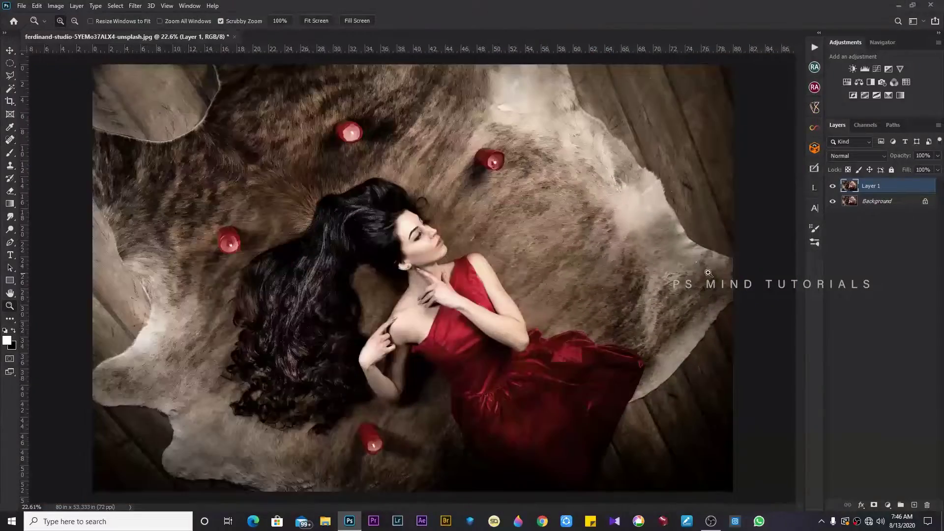
{"action": "left_click", "coordinate": [708, 273]}
Duplicate Layer 1 into a new Layer 1 copy.
{"action": "key", "text": "j"}
{"action": "key", "text": "z"}
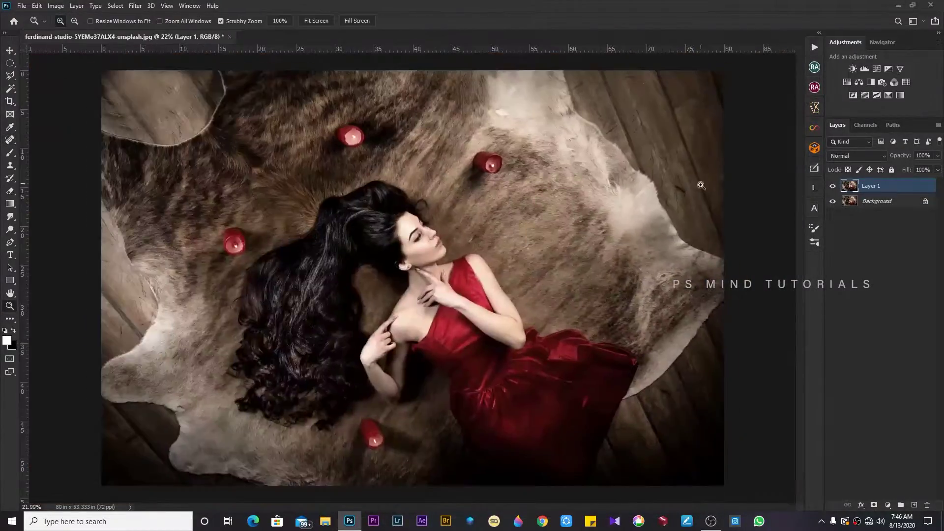
{"action": "scroll", "coordinate": [499, 342], "scroll_direction": "down", "scroll_amount": 5}
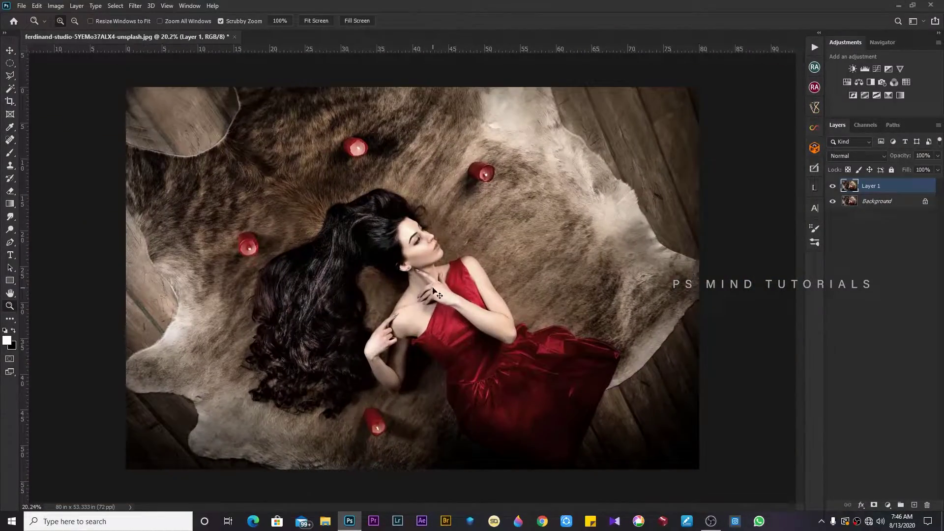
{"action": "key", "text": "ctrl+j"}
In Camera Raw, reset Highlights to 0, set Shadows +44 and Saturation +30, and apply.
{"action": "key", "text": "ctrl+shift+a"}
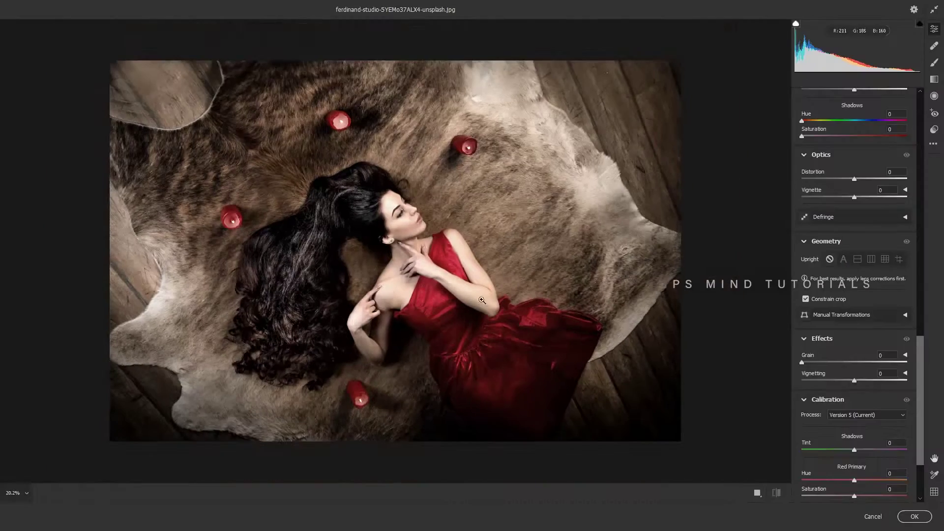
{"action": "scroll", "coordinate": [815, 274], "scroll_direction": "up", "scroll_amount": 10}
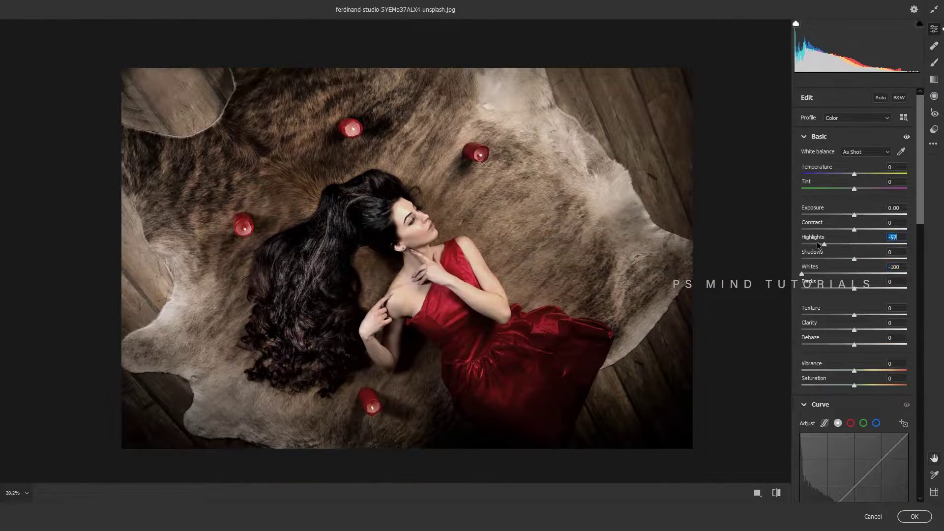
{"action": "double_click", "coordinate": [824, 245]}
{"action": "left_click_drag", "start_coordinate": [854, 259], "coordinate": [874, 261]}
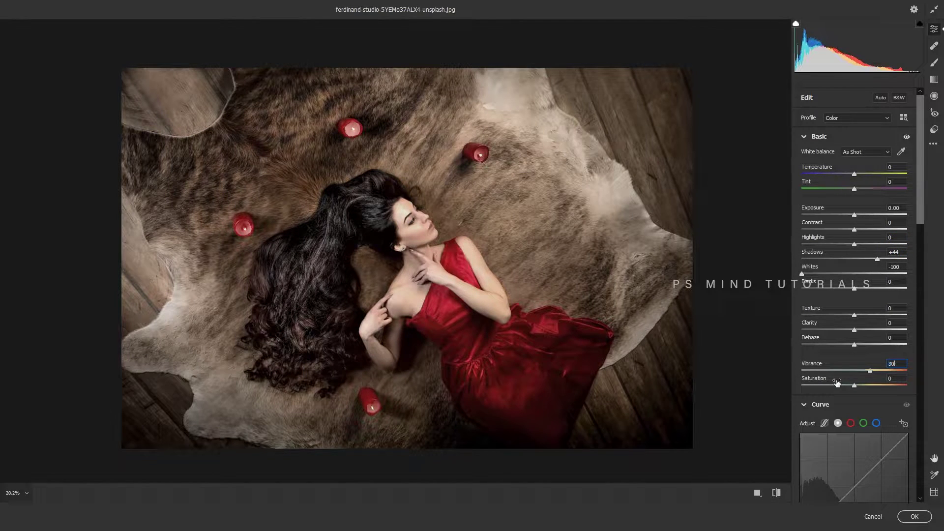
{"action": "left_click", "coordinate": [899, 379]}
{"action": "type", "text": "30"}
{"action": "key", "text": "Tab"}
{"action": "type", "text": "-5"}
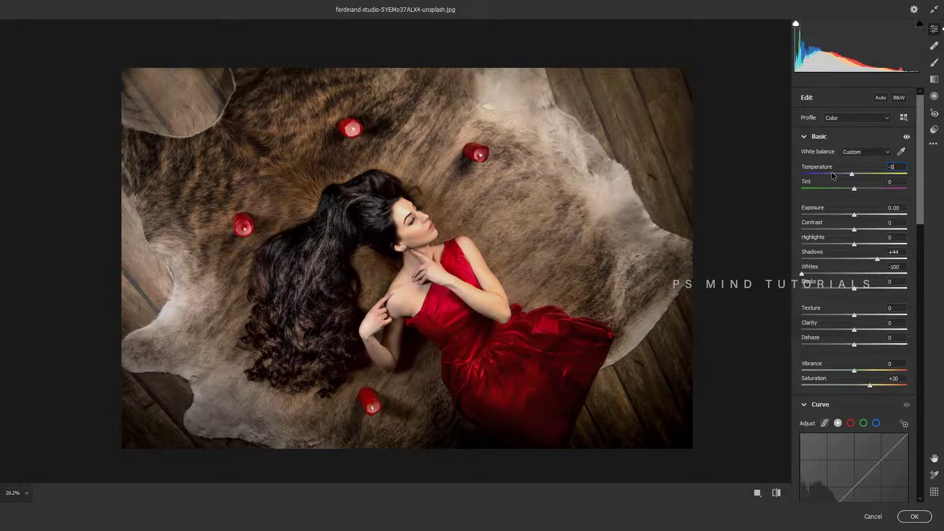
{"action": "key", "text": "Return"}
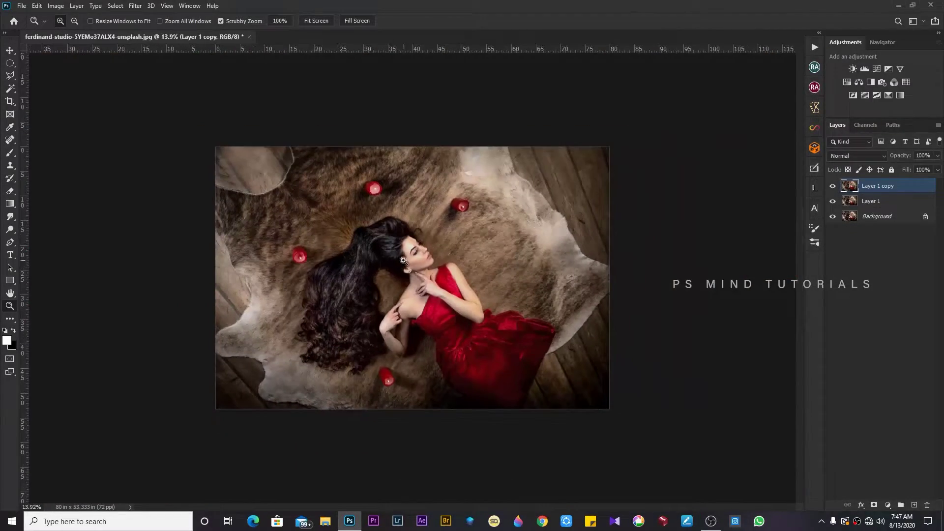
Create a new top copy of the layer and load its outline as a selection for masking.
{"action": "mouse_move", "coordinate": [440, 253]}
{"action": "left_mouse_down"}
{"action": "mouse_move", "coordinate": [491, 294]}
{"action": "mouse_move", "coordinate": [416, 255]}
{"action": "left_mouse_up"}
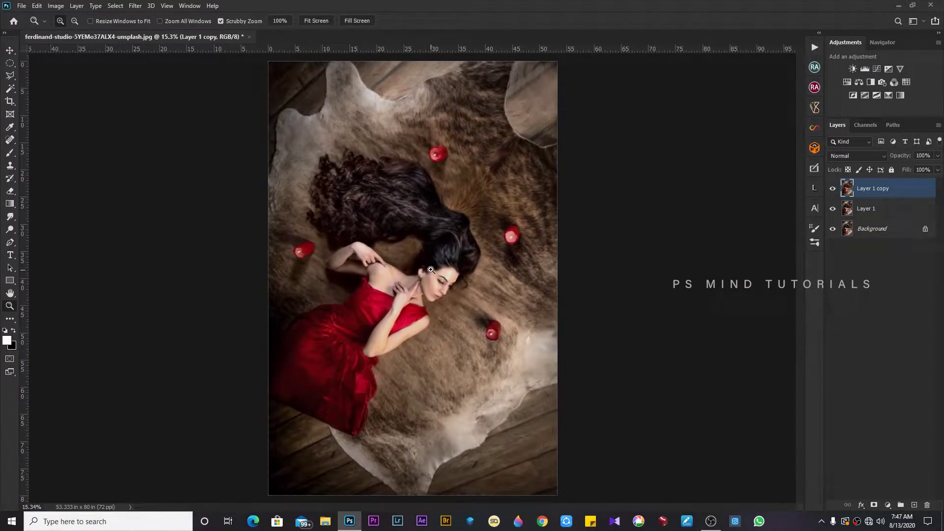
{"action": "mouse_move", "coordinate": [431, 270]}
{"action": "left_mouse_down"}
{"action": "mouse_move", "coordinate": [489, 290]}
{"action": "mouse_move", "coordinate": [452, 278]}
{"action": "left_mouse_up"}
{"action": "key", "text": "ctrl+j"}
{"action": "left_click", "coordinate": [851, 187], "text": "ctrl"}
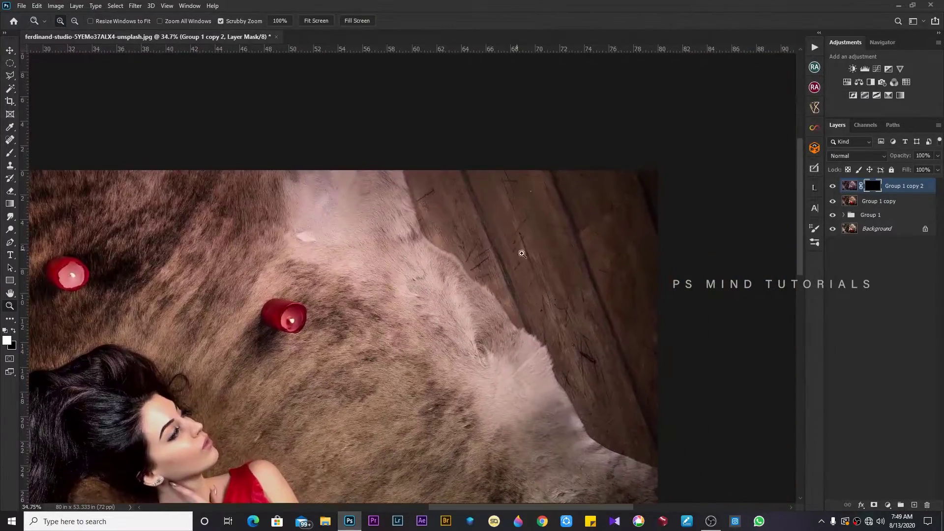
{"action": "scroll", "coordinate": [522, 254], "scroll_direction": "up", "scroll_amount": 3}
{"action": "key", "text": "b"}
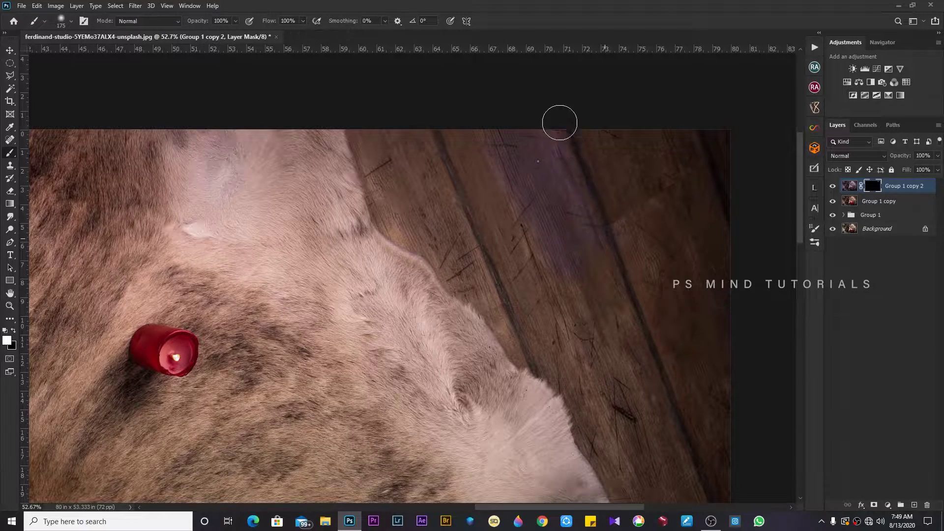
{"action": "key", "text": "z"}
{"action": "scroll", "coordinate": [469, 142], "scroll_direction": "down", "scroll_amount": 2}
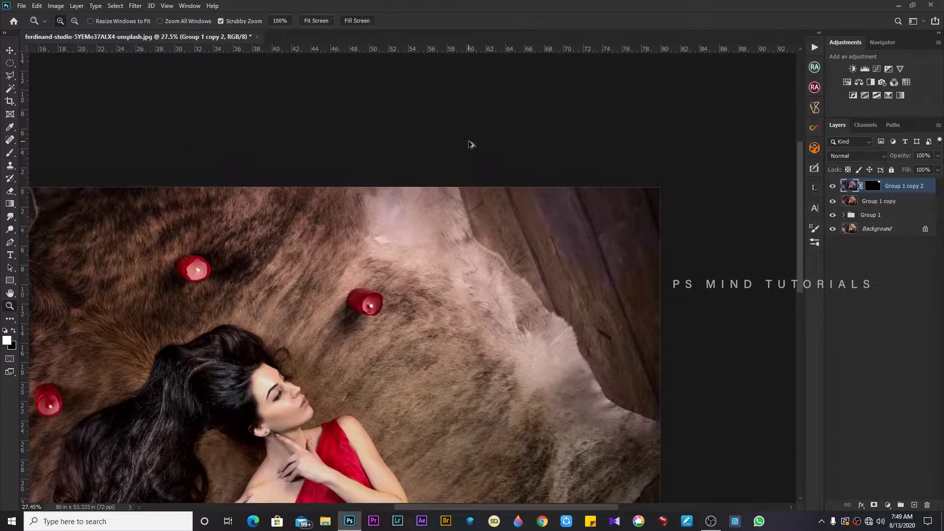
Shift Group 1 copy 2's colour balance toward red in the midtones.
{"action": "key", "text": "ctrl+b"}
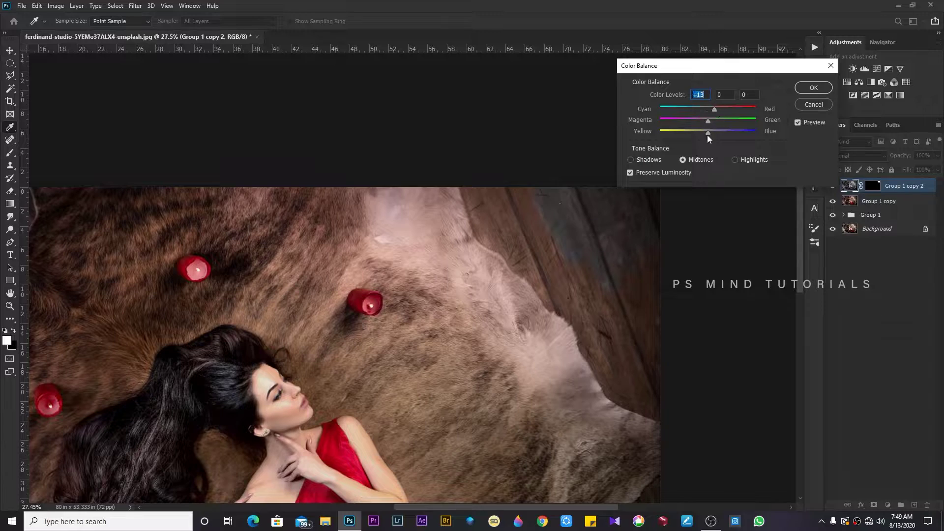
{"action": "left_click", "coordinate": [812, 89]}
{"action": "key", "text": "ctrl+m"}
{"action": "key", "text": "Return"}
Paint the layer mask in white over the floorboards along the rug's right edge.
{"action": "scroll", "coordinate": [657, 253], "scroll_direction": "up", "scroll_amount": 3}
{"action": "key", "text": "b"}
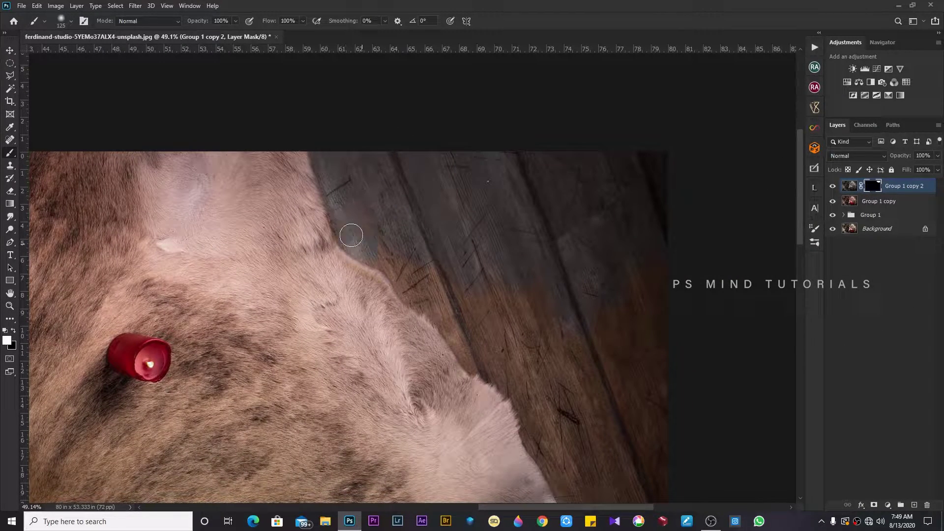
{"action": "scroll", "coordinate": [413, 292], "scroll_direction": "down", "scroll_amount": 3}
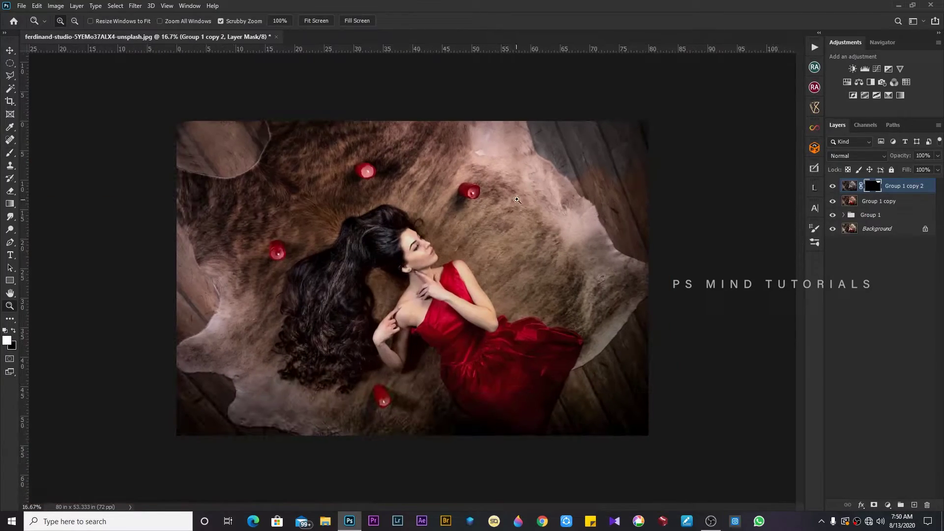
{"action": "scroll", "coordinate": [528, 206], "scroll_direction": "up", "scroll_amount": 2}
{"action": "key", "text": "bracketright"}
{"action": "key", "text": "bracketright"}
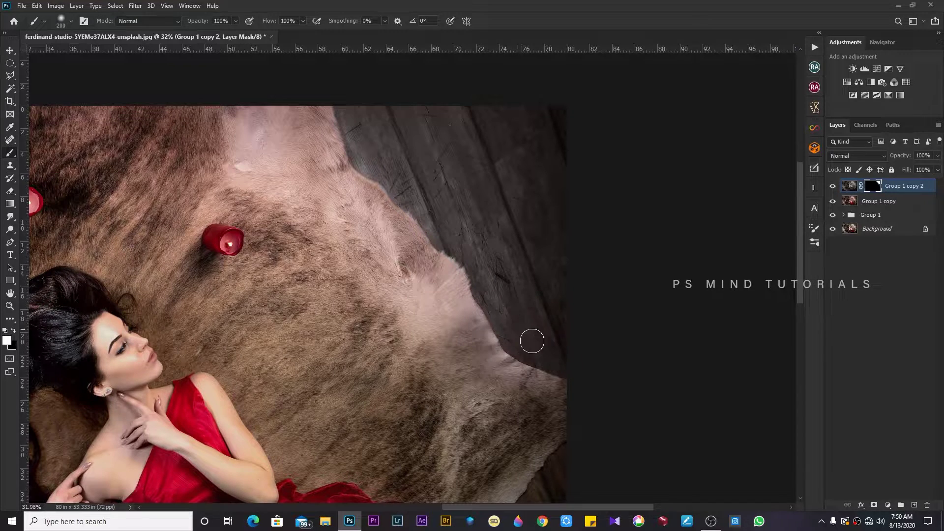
{"action": "scroll", "coordinate": [532, 341], "scroll_direction": "down", "scroll_amount": 3}
{"action": "key", "text": "bracketleft"}
{"action": "key", "text": "bracketleft"}
{"action": "key", "text": "bracketleft"}
{"action": "scroll", "coordinate": [547, 187], "scroll_direction": "down", "scroll_amount": 3}
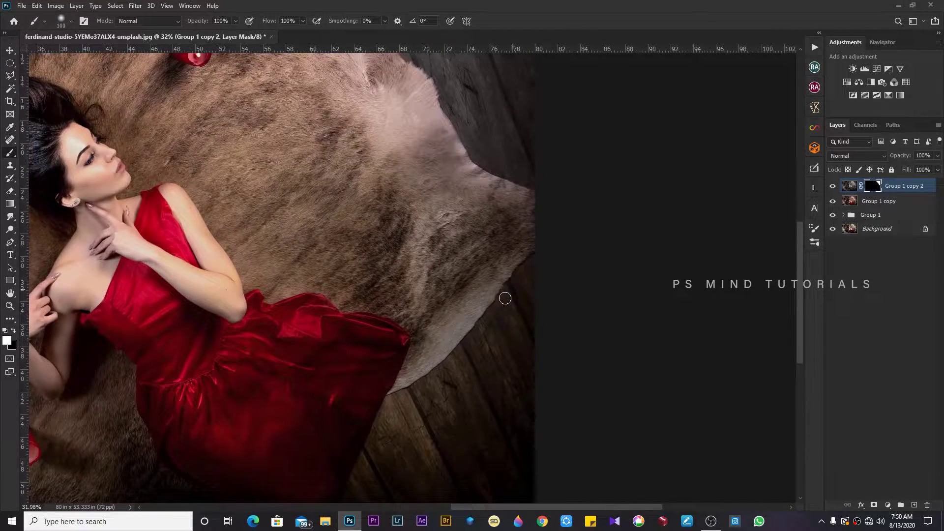
Extend the mask over the rug's lower-right edge, then move to the upper-left corner.
{"action": "left_click_drag", "start_coordinate": [501, 364], "coordinate": [547, 246]}
{"action": "key", "text": "bracketright"}
{"action": "key", "text": "bracketright"}
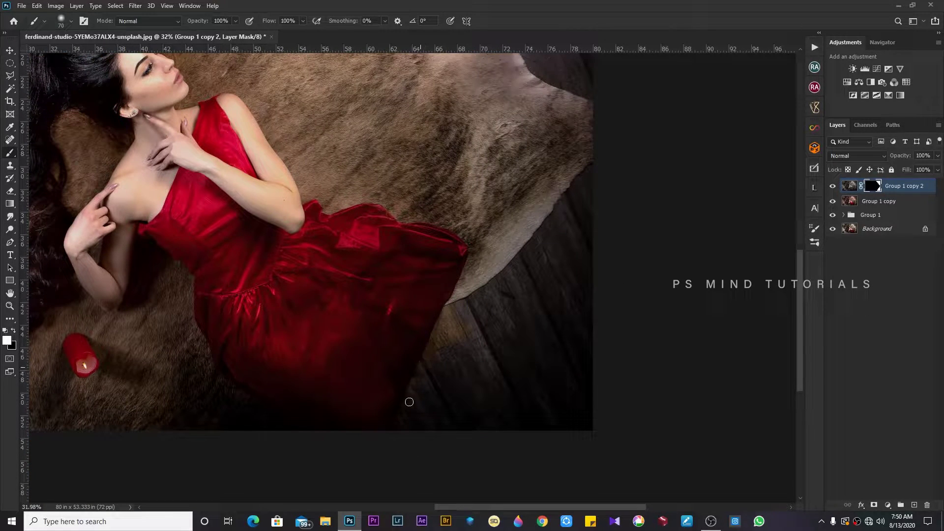
{"action": "key", "text": "z"}
{"action": "left_click", "coordinate": [493, 342], "text": "alt"}
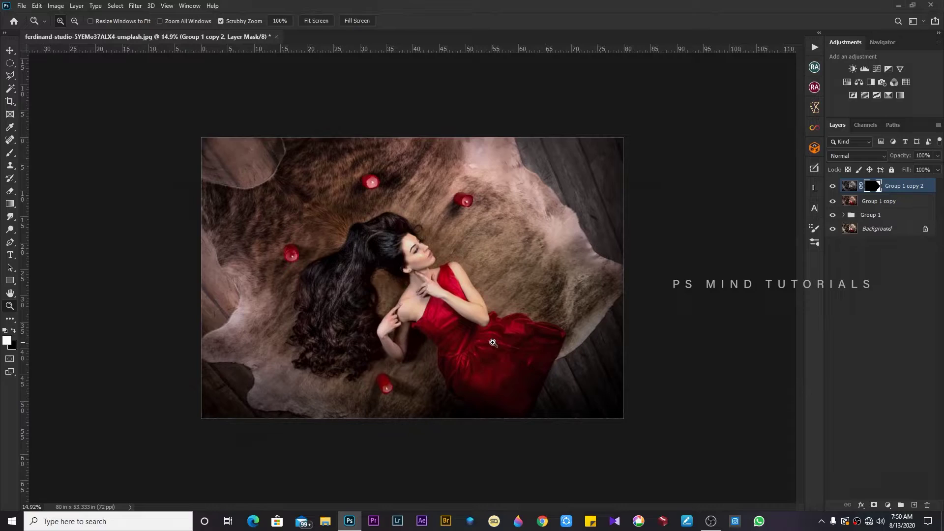
{"action": "left_click", "coordinate": [347, 229]}
{"action": "key", "text": "b"}
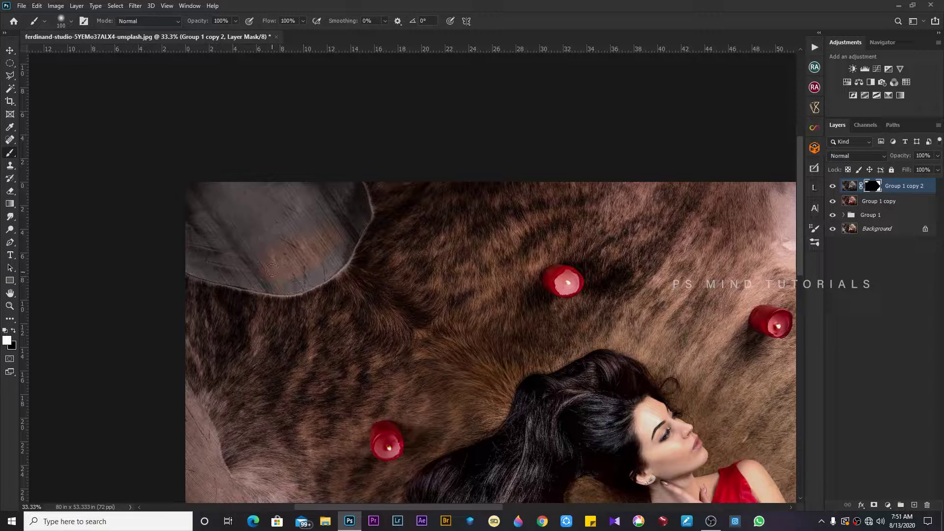
Paint the mask over the upper-left floor and rug's left edge with a smaller brush.
{"action": "key", "text": "bracketleft"}
{"action": "key", "text": "bracketleft"}
{"action": "left_click_drag", "start_coordinate": [337, 228], "coordinate": [425, 52]}
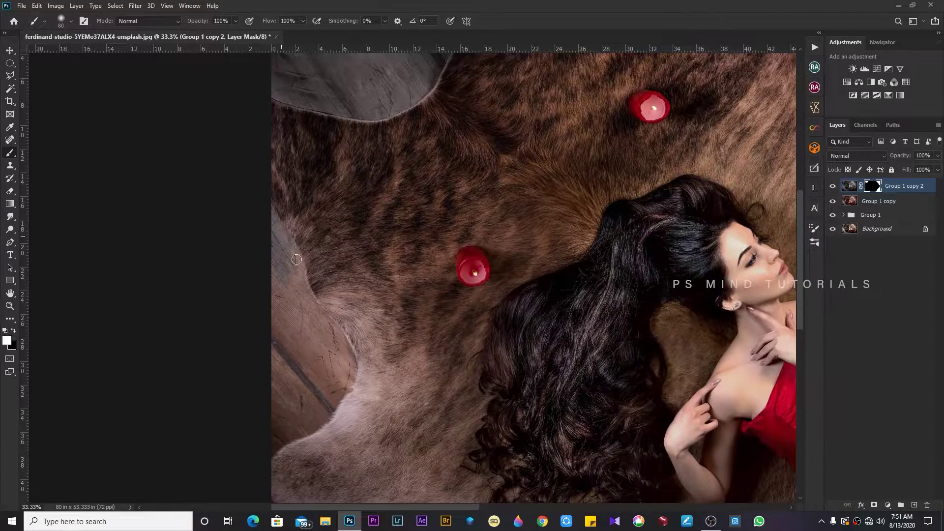
{"action": "key", "text": "bracketleft"}
{"action": "key", "text": "bracketleft"}
{"action": "left_click_drag", "start_coordinate": [347, 360], "coordinate": [385, 234]}
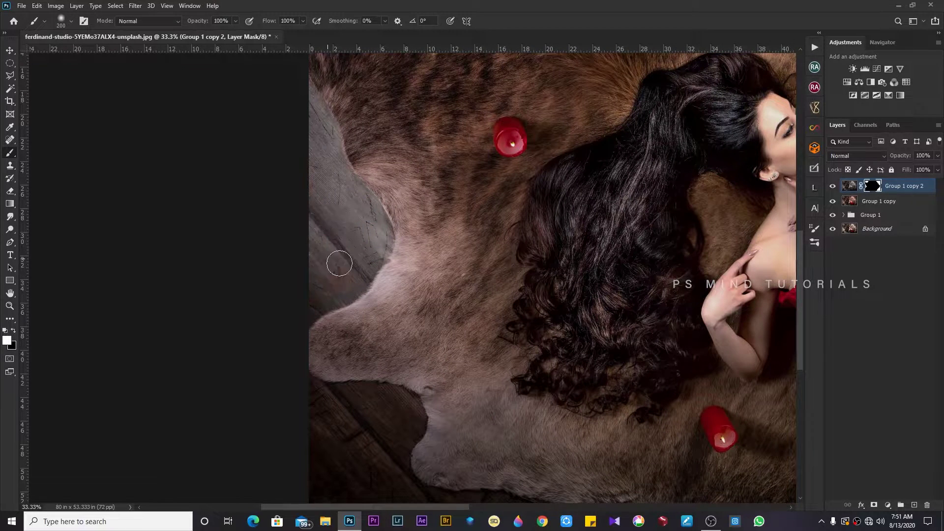
{"action": "key", "text": "bracketleft"}
{"action": "key", "text": "bracketleft"}
{"action": "scroll", "coordinate": [334, 285], "scroll_direction": "down", "scroll_amount": 5}
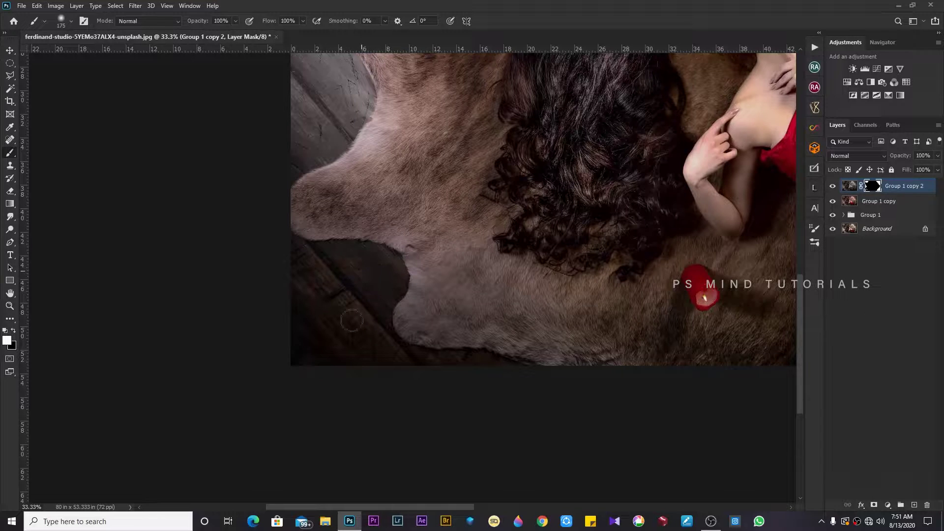
Zoom out to the whole photo and target the layer itself instead of its mask.
{"action": "key", "text": "z"}
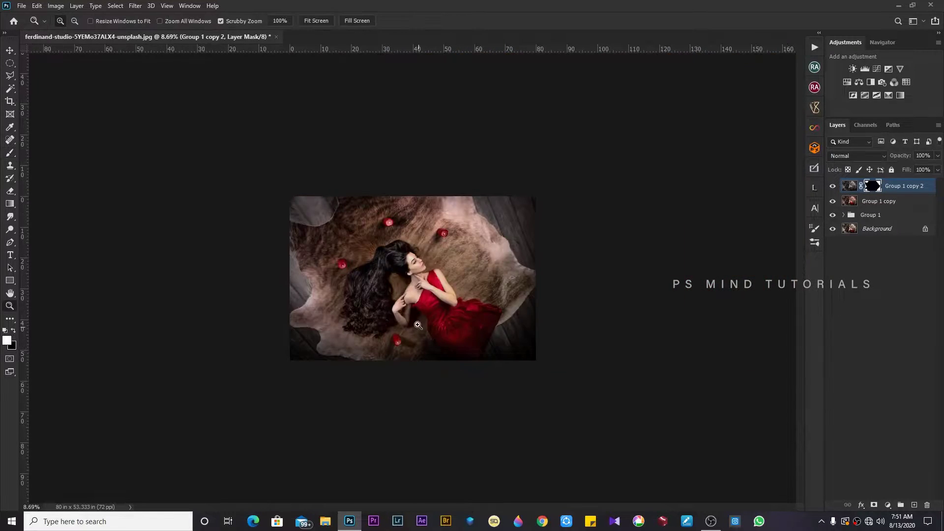
{"action": "left_click_drag", "start_coordinate": [470, 362], "coordinate": [726, 238]}
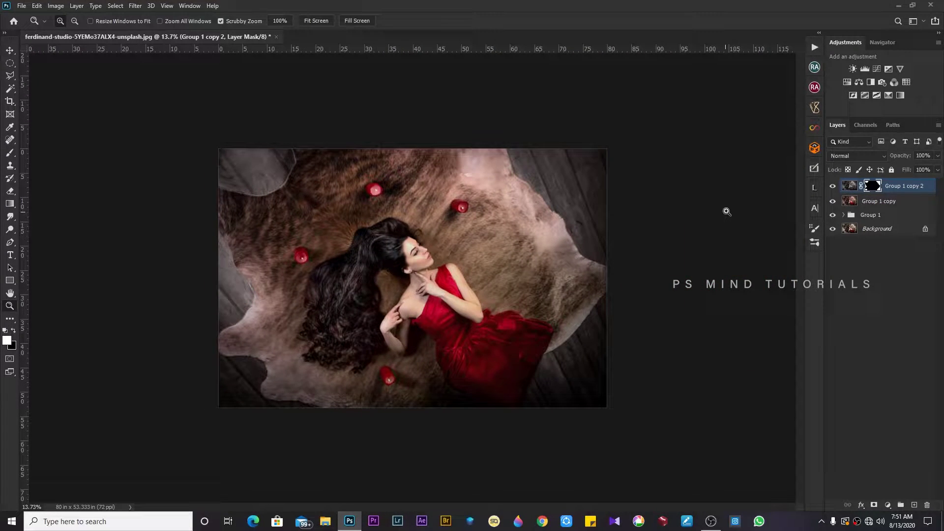
{"action": "left_click", "coordinate": [851, 186]}
{"action": "left_click", "coordinate": [858, 155]}
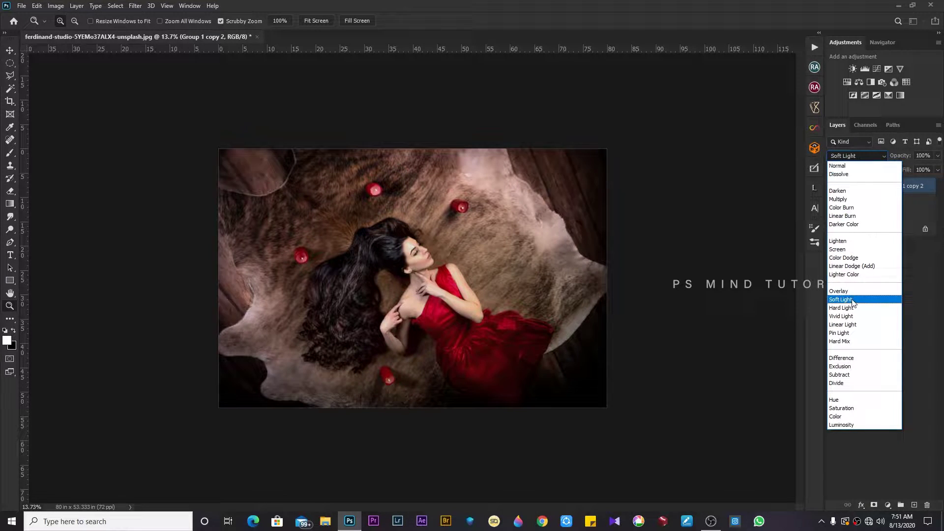
Set Group 1 copy 2 to Soft Light blend mode at 50% opacity.
{"action": "left_click", "coordinate": [848, 300]}
{"action": "left_click", "coordinate": [834, 188]}
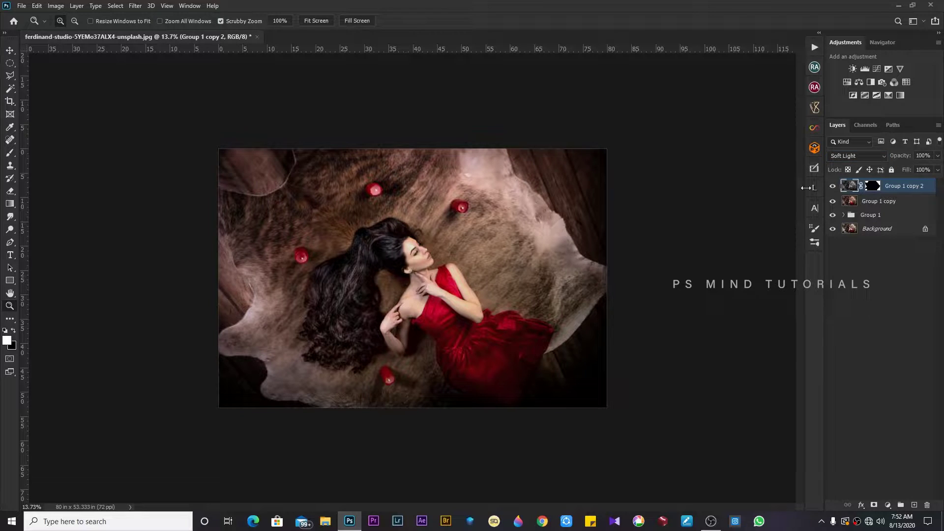
{"action": "key", "text": "v"}
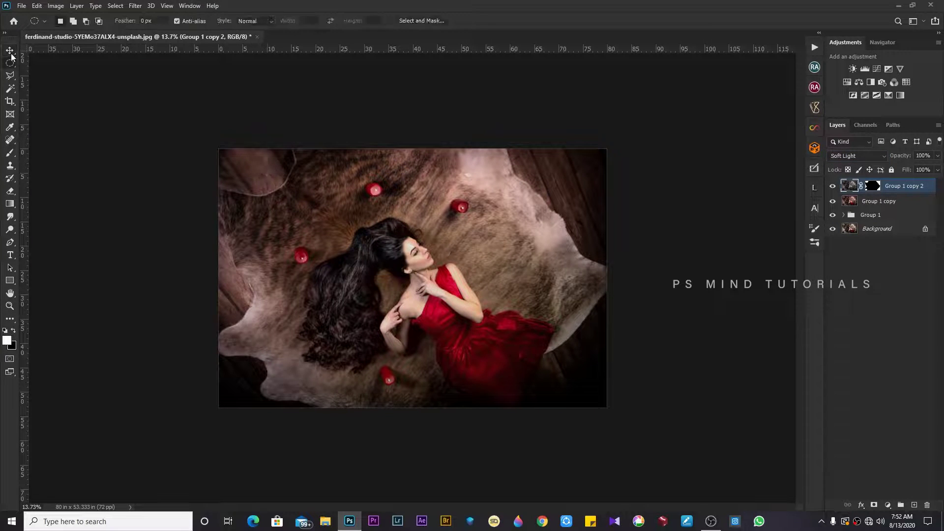
{"action": "left_click", "coordinate": [370, 237]}
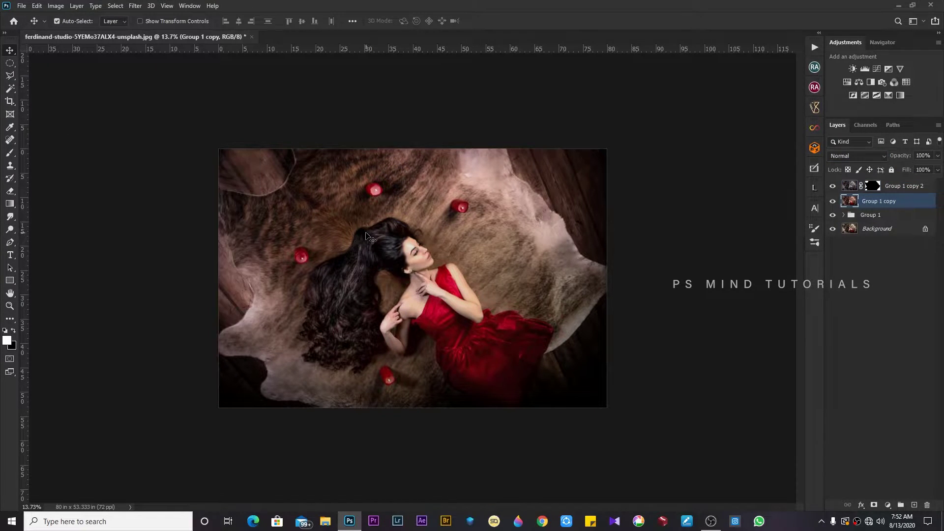
{"action": "key", "text": "z"}
{"action": "left_click", "coordinate": [904, 186]}
{"action": "left_click", "coordinate": [833, 187]}
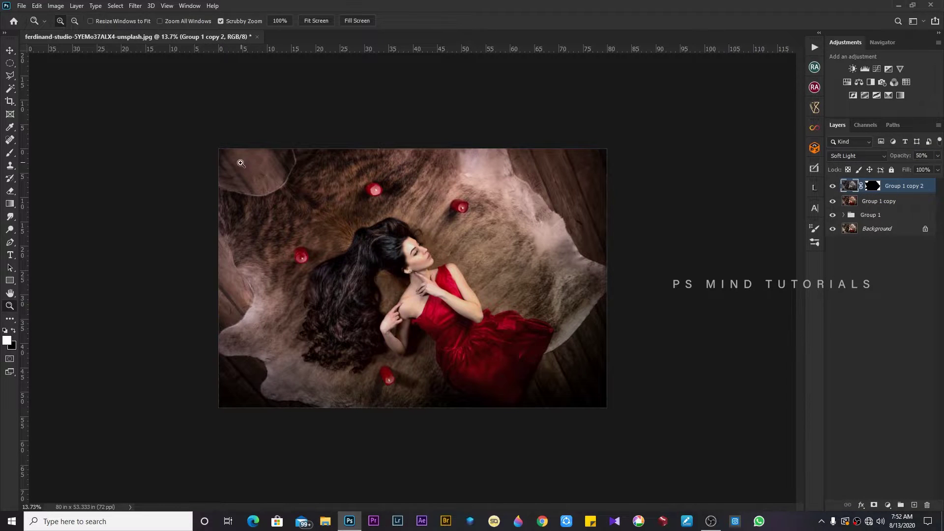
Toggle the Soft Light layer to compare, then group it with Group 1 copy as Group 2.
{"action": "scroll", "coordinate": [417, 274], "scroll_direction": "up", "scroll_amount": 1}
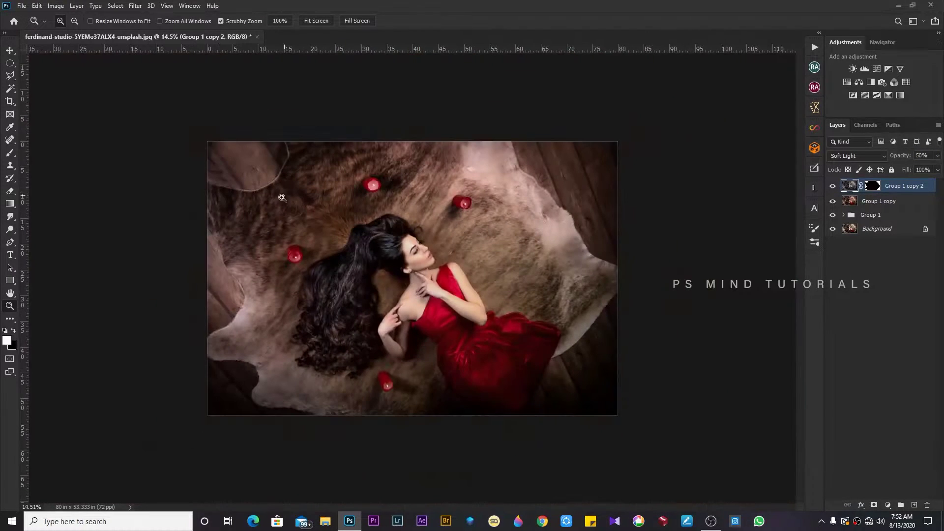
{"action": "left_click", "coordinate": [833, 186]}
{"action": "left_click", "coordinate": [833, 186]}
{"action": "left_click", "coordinate": [833, 187]}
{"action": "scroll", "coordinate": [878, 203], "scroll_direction": "up", "scroll_amount": 1}
{"action": "left_click", "coordinate": [875, 201], "text": "shift"}
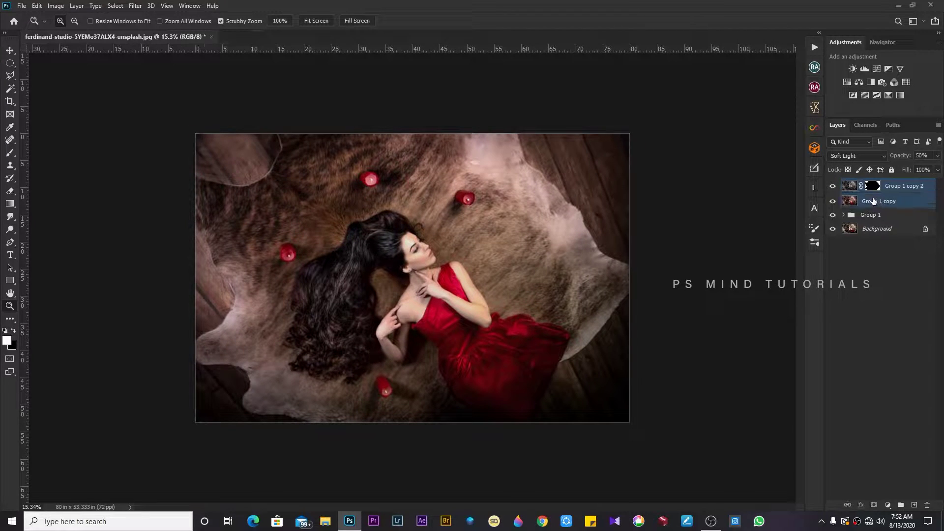
{"action": "key", "text": "ctrl+g"}
Stamp a merged copy of the visible layers on top and duplicate it.
{"action": "key", "text": "ctrl+j"}
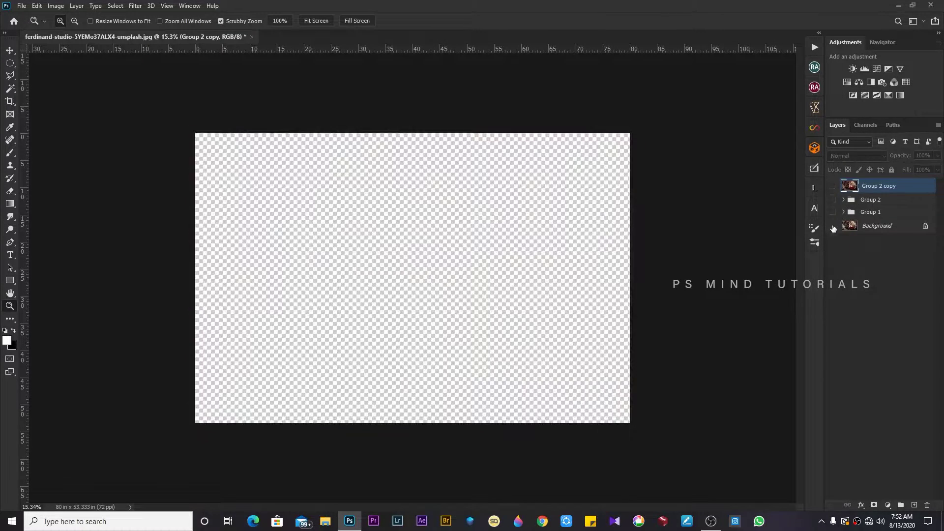
{"action": "key", "text": "ctrl+e"}
{"action": "mouse_move", "coordinate": [412, 278]}
{"action": "left_mouse_down"}
{"action": "mouse_move", "coordinate": [462, 290]}
{"action": "mouse_move", "coordinate": [442, 259]}
{"action": "left_mouse_up"}
{"action": "key", "text": "ctrl+j"}
{"action": "left_click_drag", "start_coordinate": [415, 215], "coordinate": [388, 215]}
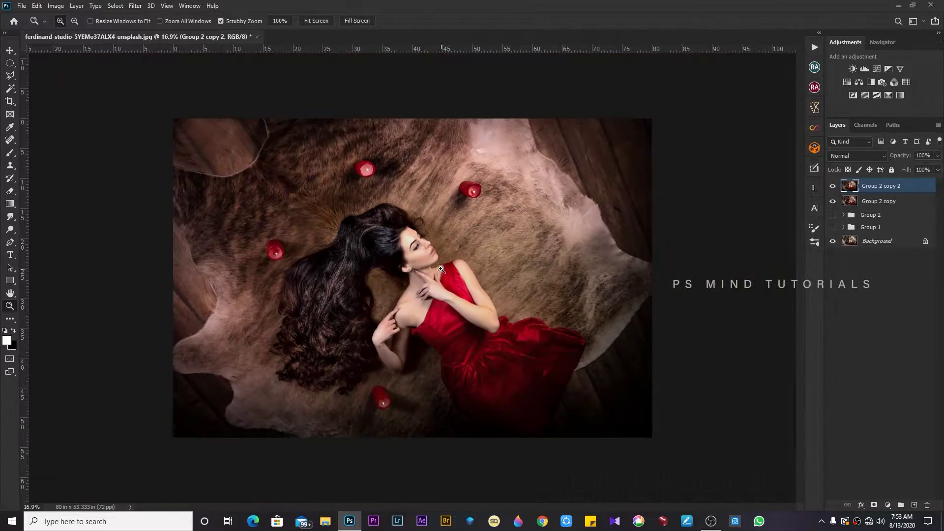
Group the two top layers as Group 3, stamp another merged copy, and hide Group 3.
{"action": "left_click", "coordinate": [880, 202], "text": "shift"}
{"action": "key", "text": "ctrl+g"}
{"action": "key", "text": "ctrl+j"}
{"action": "key", "text": "ctrl+e"}
{"action": "left_click", "coordinate": [833, 199]}
{"action": "key", "text": "ctrl+j"}
{"action": "key", "text": "ctrl+a"}
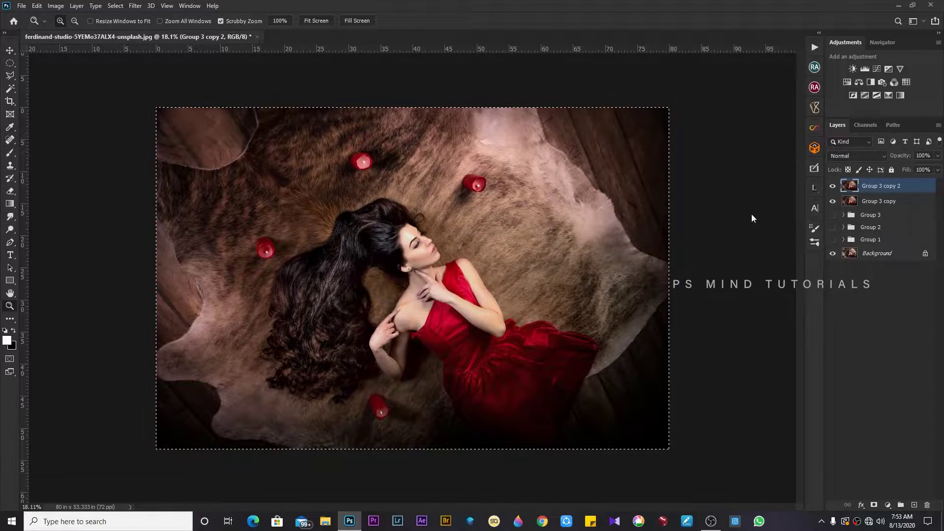
Apply the Modern 09 Camera Raw profile to Group 3 copy 2.
{"action": "key", "text": "ctrl+shift+a"}
{"action": "left_click", "coordinate": [911, 118]}
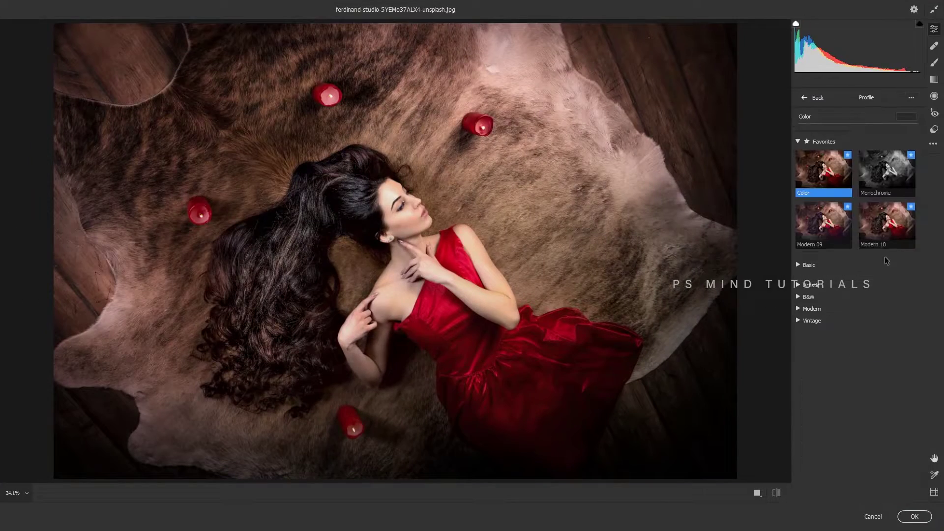
{"action": "double_click", "coordinate": [805, 238]}
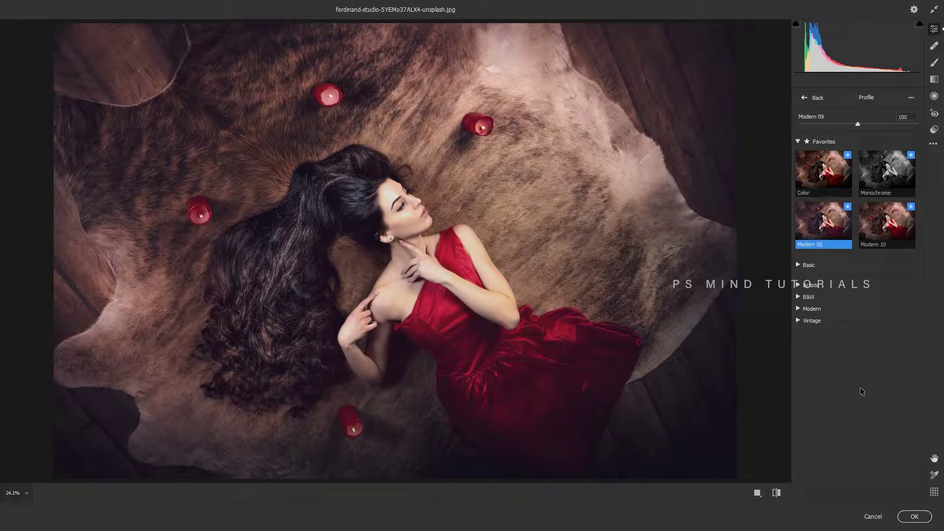
{"action": "key", "text": "Return"}
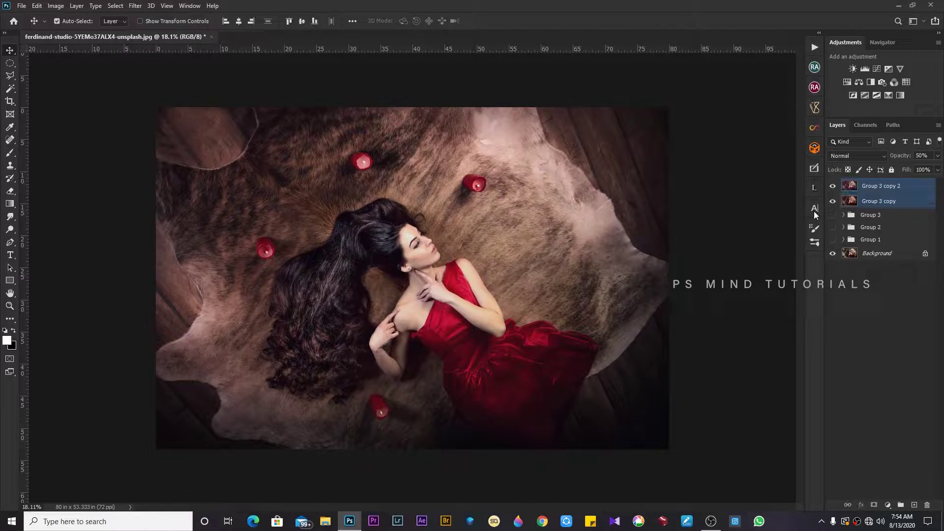
Merge the two selected graded layers and duplicate the merged result.
{"action": "key", "text": "ctrl+e"}
{"action": "key", "text": "z"}
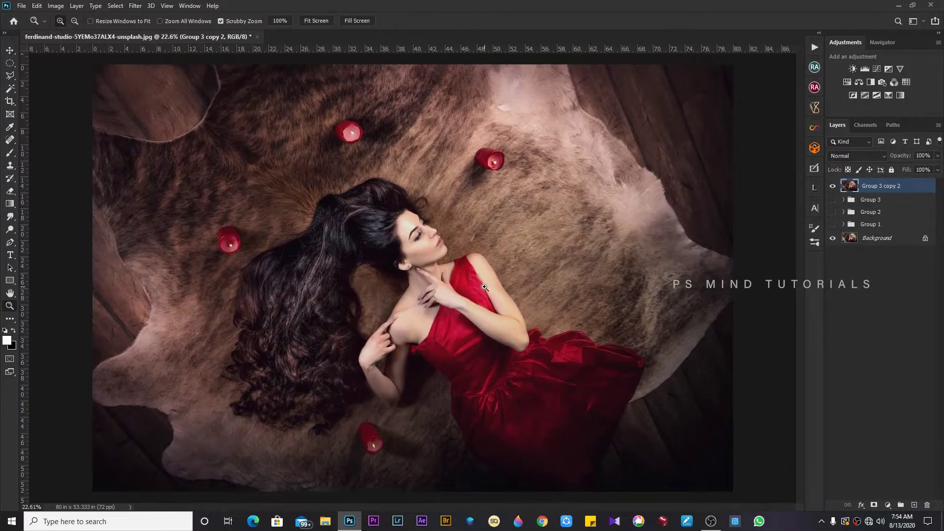
{"action": "mouse_move", "coordinate": [442, 336]}
{"action": "left_mouse_down"}
{"action": "mouse_move", "coordinate": [421, 336]}
{"action": "mouse_move", "coordinate": [437, 304]}
{"action": "left_mouse_up"}
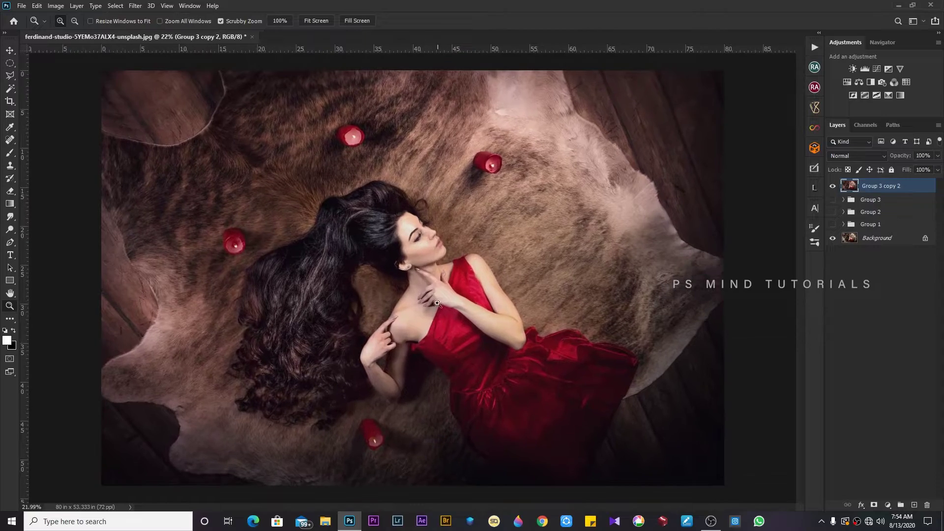
{"action": "key", "text": "ctrl+j"}
In Camera Raw, set Exposure -0.20, Highlights -45, Whites -49, lift Shadows slightly, and apply.
{"action": "key", "text": "ctrl+shift+a"}
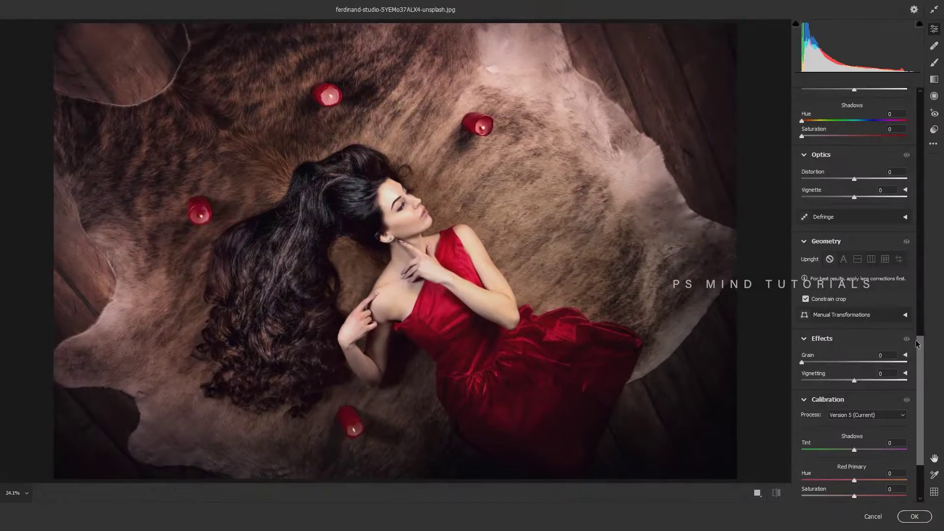
{"action": "scroll", "coordinate": [856, 246], "scroll_direction": "up", "scroll_amount": 10}
{"action": "left_click_drag", "start_coordinate": [854, 244], "coordinate": [831, 244]}
{"action": "left_click_drag", "start_coordinate": [854, 274], "coordinate": [828, 274]}
{"action": "left_click_drag", "start_coordinate": [855, 215], "coordinate": [853, 215]}
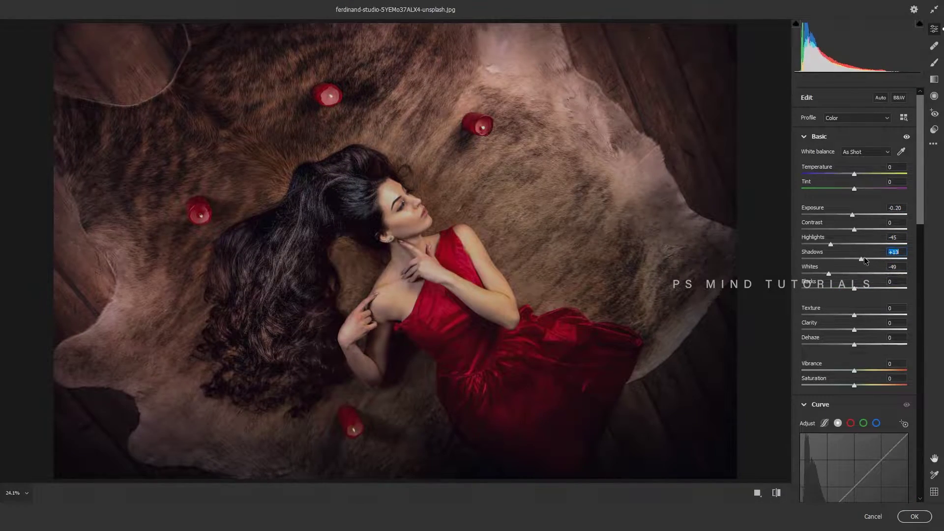
{"action": "left_click_drag", "start_coordinate": [864, 257], "coordinate": [873, 255]}
{"action": "key", "text": "Return"}
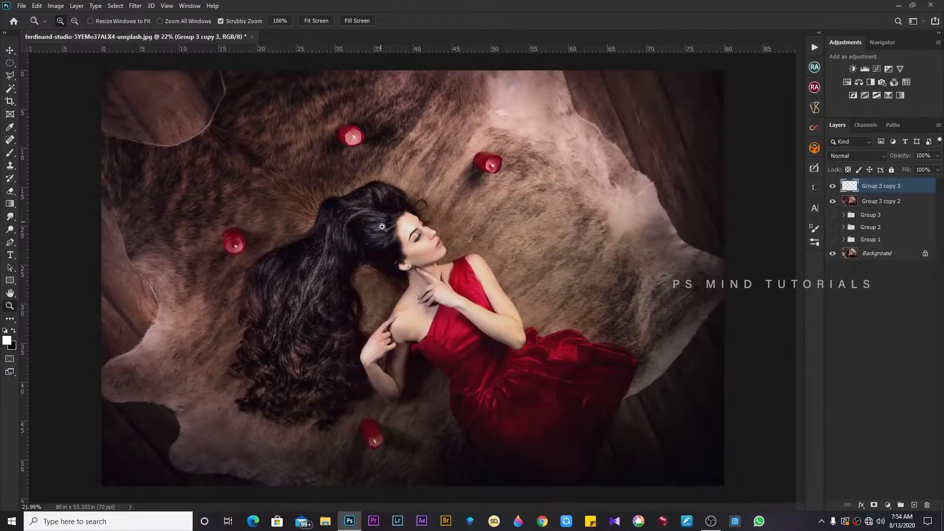
Add a mask to Group 3 copy 3 and paint brighter skin over the forehead, brow and cheek.
{"action": "left_click_drag", "start_coordinate": [383, 227], "coordinate": [442, 226]}
{"action": "left_click", "coordinate": [874, 505]}
{"action": "left_click", "coordinate": [481, 274]}
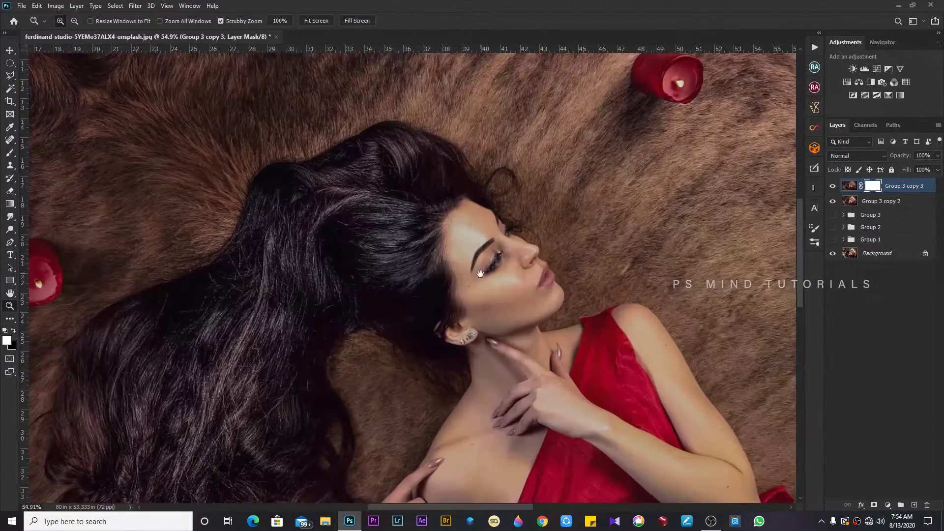
{"action": "key", "text": "ctrl+plus"}
{"action": "key", "text": "b"}
{"action": "right_click", "coordinate": [423, 208]}
{"action": "key", "text": "Return"}
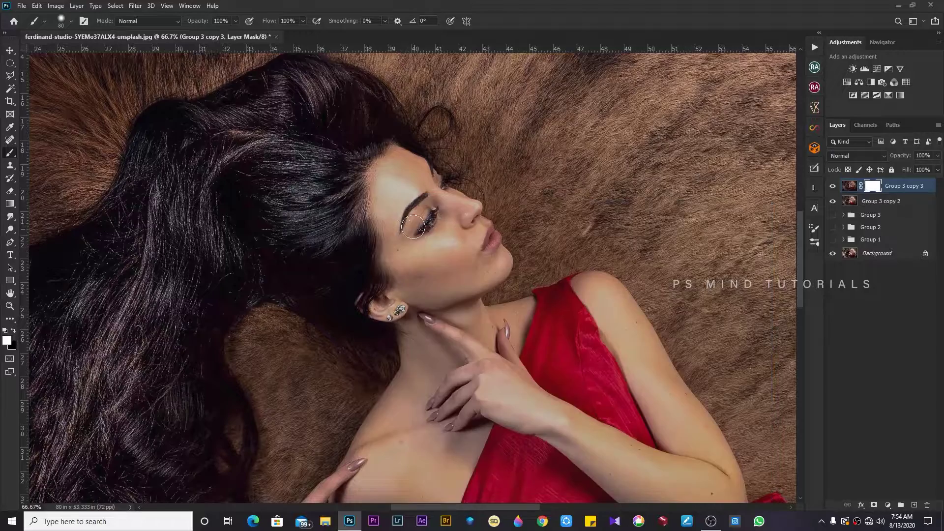
{"action": "key", "text": "x"}
{"action": "mouse_move", "coordinate": [404, 198]}
{"action": "left_mouse_down"}
{"action": "mouse_move", "coordinate": [390, 190]}
{"action": "mouse_move", "coordinate": [388, 167]}
{"action": "mouse_move", "coordinate": [416, 169]}
{"action": "mouse_move", "coordinate": [391, 224]}
{"action": "mouse_move", "coordinate": [433, 276]}
{"action": "mouse_move", "coordinate": [458, 202]}
{"action": "left_mouse_up"}
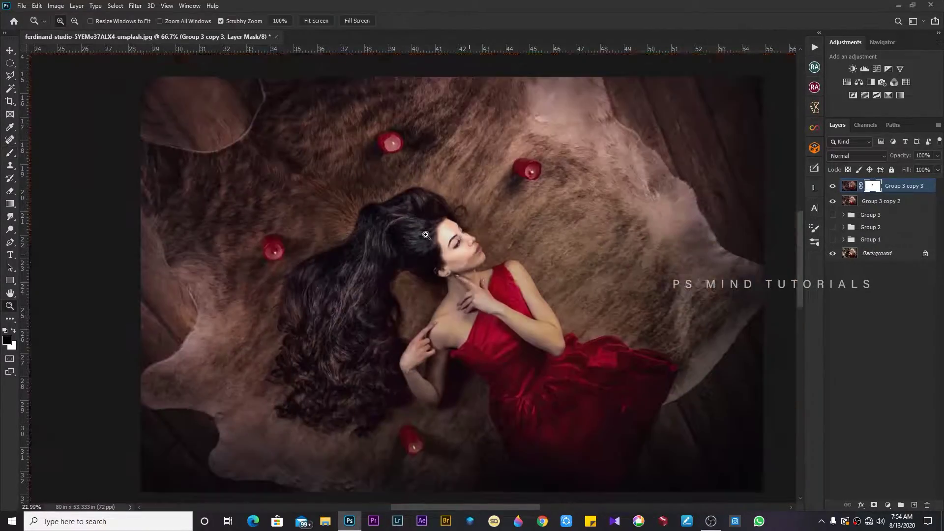
Paint the mask over the cheek and jaw to brighten them.
{"action": "key", "text": "z"}
{"action": "key", "text": "ctrl+0"}
{"action": "left_click_drag", "start_coordinate": [442, 267], "coordinate": [487, 267]}
{"action": "key", "text": "b"}
{"action": "mouse_move", "coordinate": [449, 238]}
{"action": "left_mouse_down"}
{"action": "mouse_move", "coordinate": [433, 167]}
{"action": "mouse_move", "coordinate": [472, 246]}
{"action": "mouse_move", "coordinate": [458, 274]}
{"action": "mouse_move", "coordinate": [423, 295]}
{"action": "mouse_move", "coordinate": [432, 287]}
{"action": "mouse_move", "coordinate": [467, 335]}
{"action": "mouse_move", "coordinate": [304, 306]}
{"action": "mouse_move", "coordinate": [359, 393]}
{"action": "mouse_move", "coordinate": [418, 443]}
{"action": "left_mouse_up"}
Brighten the collarbone and upper chest on the mask.
{"action": "key", "text": "z"}
{"action": "key", "text": "ctrl+0"}
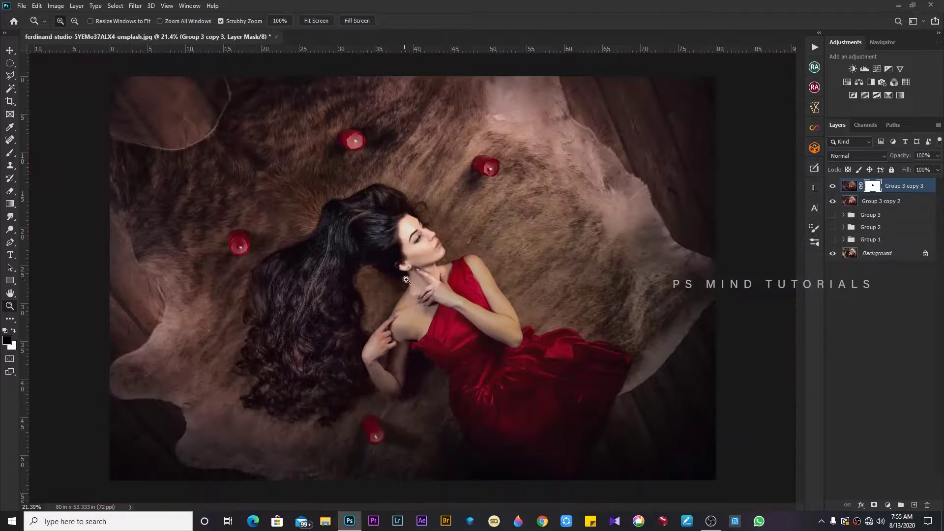
{"action": "left_click_drag", "start_coordinate": [443, 335], "coordinate": [480, 335]}
{"action": "key", "text": "b"}
{"action": "mouse_move", "coordinate": [375, 274]}
{"action": "left_mouse_down"}
{"action": "mouse_move", "coordinate": [365, 226]}
{"action": "mouse_move", "coordinate": [331, 268]}
{"action": "mouse_move", "coordinate": [300, 339]}
{"action": "mouse_move", "coordinate": [359, 393]}
{"action": "mouse_move", "coordinate": [441, 227]}
{"action": "mouse_move", "coordinate": [449, 295]}
{"action": "left_mouse_up"}
{"action": "mouse_move", "coordinate": [448, 295]}
{"action": "left_mouse_down"}
{"action": "mouse_move", "coordinate": [466, 217]}
{"action": "mouse_move", "coordinate": [472, 243]}
{"action": "left_mouse_up"}
Brighten the back of the raised hand, fingers, wrist and forearm.
{"action": "key", "text": "z"}
{"action": "key", "text": "ctrl+0"}
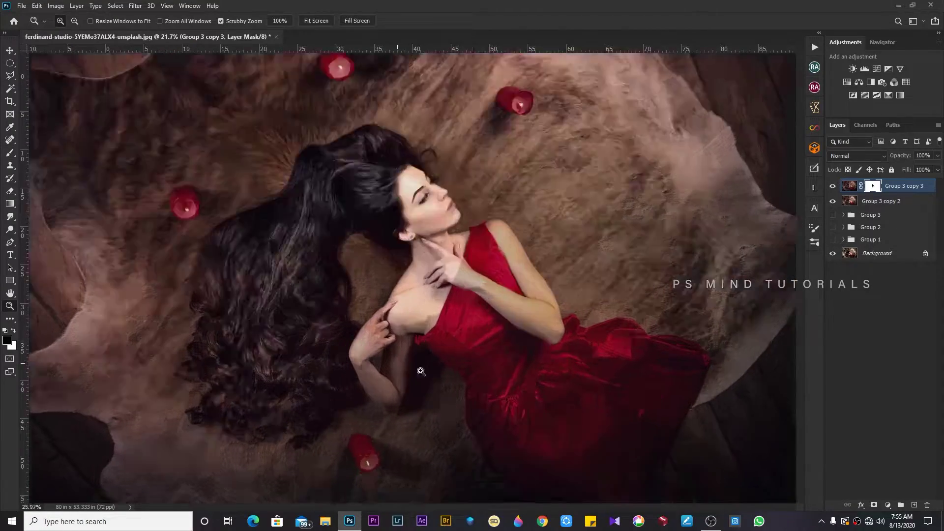
{"action": "left_click_drag", "start_coordinate": [422, 355], "coordinate": [438, 355]}
{"action": "key", "text": "b"}
{"action": "mouse_move", "coordinate": [315, 290]}
{"action": "left_mouse_down"}
{"action": "mouse_move", "coordinate": [327, 238]}
{"action": "mouse_move", "coordinate": [364, 189]}
{"action": "left_mouse_up"}
{"action": "left_click_drag", "start_coordinate": [341, 240], "coordinate": [390, 262]}
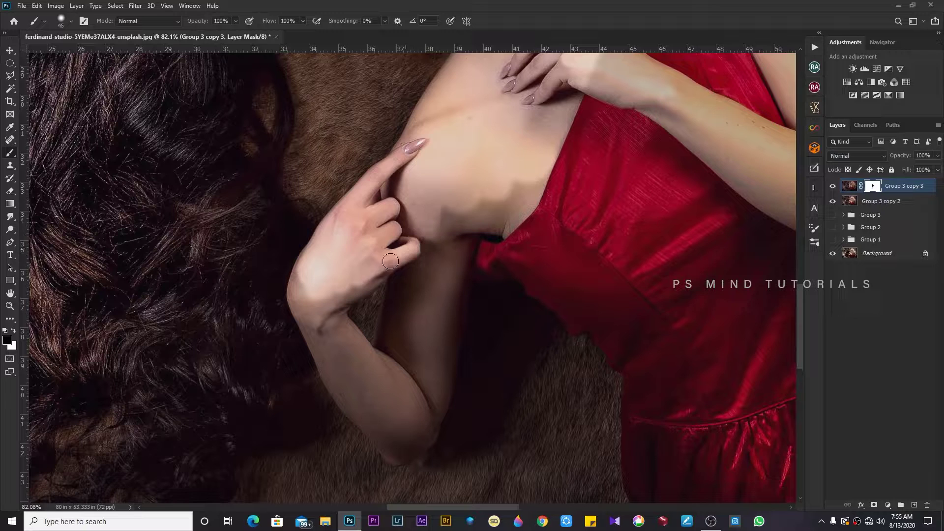
{"action": "left_click_drag", "start_coordinate": [350, 296], "coordinate": [333, 324]}
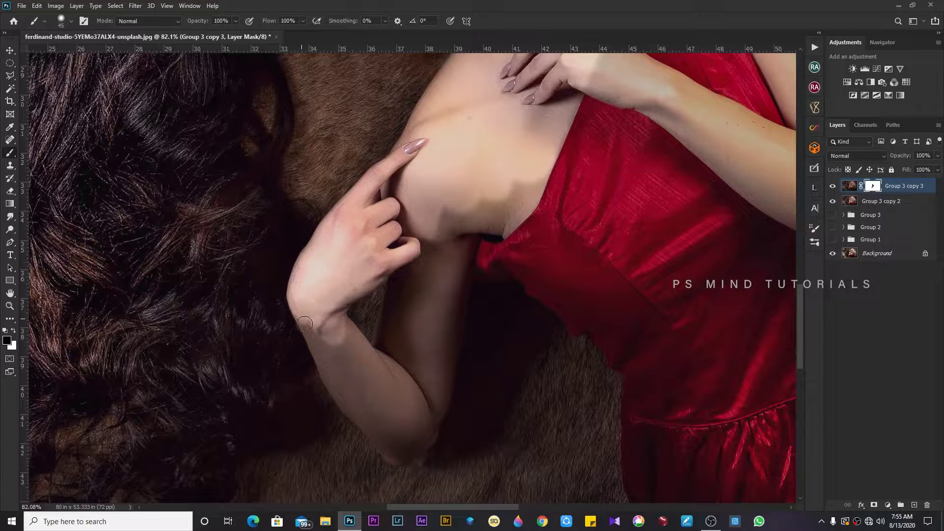
{"action": "left_click_drag", "start_coordinate": [364, 352], "coordinate": [338, 377]}
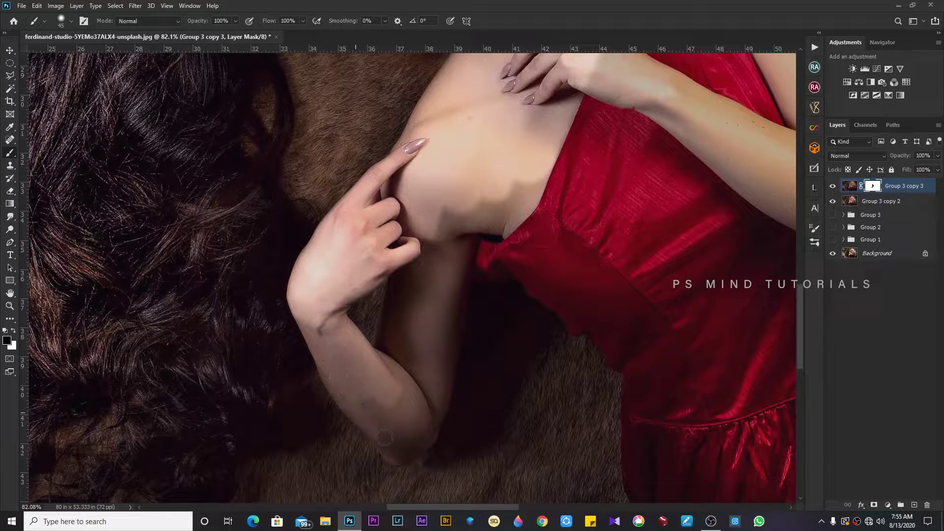
Brighten the blotchy armpit shadow with a larger brush.
{"action": "key", "text": "bracketright"}
{"action": "key", "text": "bracketright"}
{"action": "key", "text": "bracketright"}
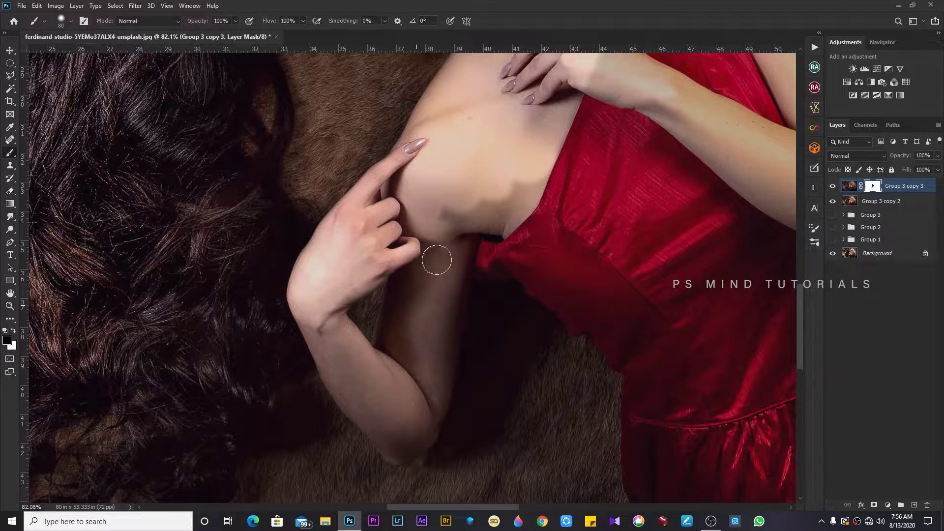
{"action": "mouse_move", "coordinate": [487, 212]}
{"action": "left_mouse_down"}
{"action": "mouse_move", "coordinate": [465, 232]}
{"action": "mouse_move", "coordinate": [526, 196]}
{"action": "left_mouse_up"}
{"action": "key", "text": "z"}
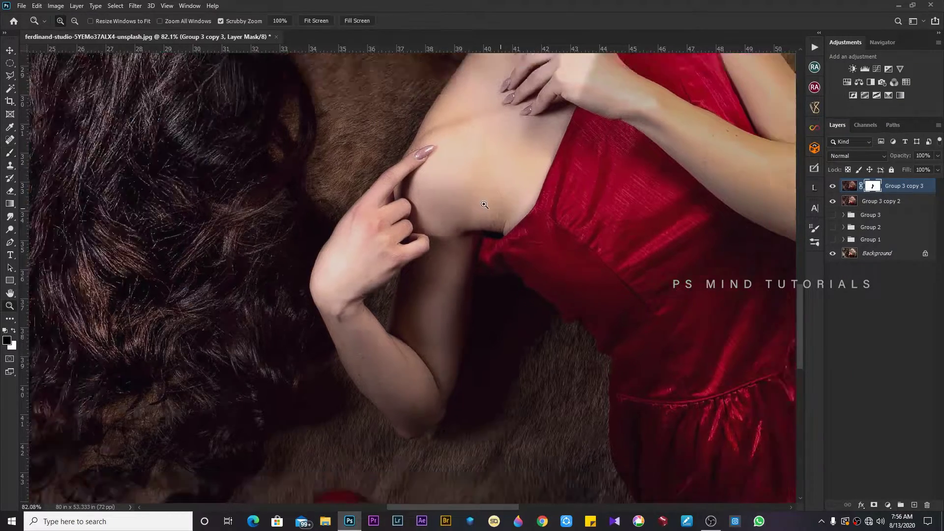
{"action": "mouse_move", "coordinate": [491, 238]}
{"action": "left_mouse_down"}
{"action": "mouse_move", "coordinate": [415, 238]}
{"action": "mouse_move", "coordinate": [487, 238]}
{"action": "left_mouse_up"}
{"action": "key", "text": "b"}
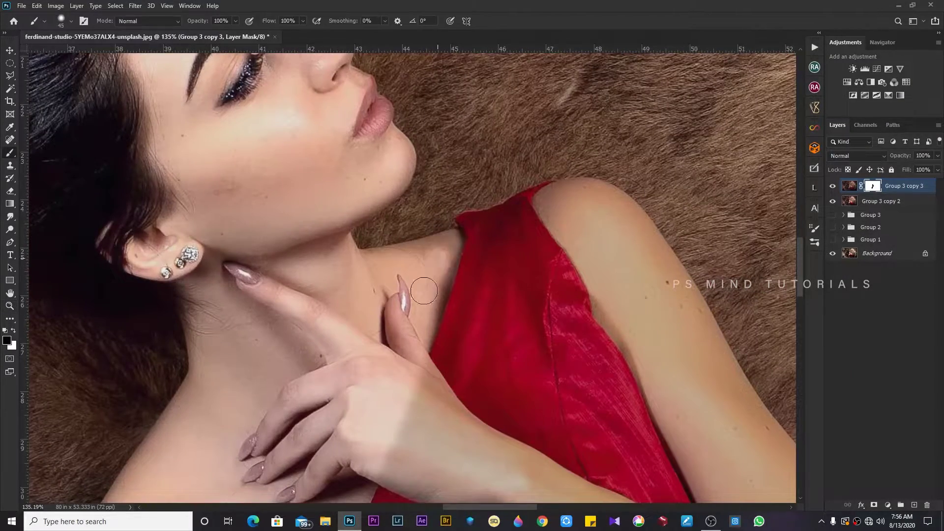
Even out the skin around the hand, wrist and forearm toward the elbow.
{"action": "scroll", "coordinate": [447, 263], "scroll_direction": "down", "scroll_amount": 3}
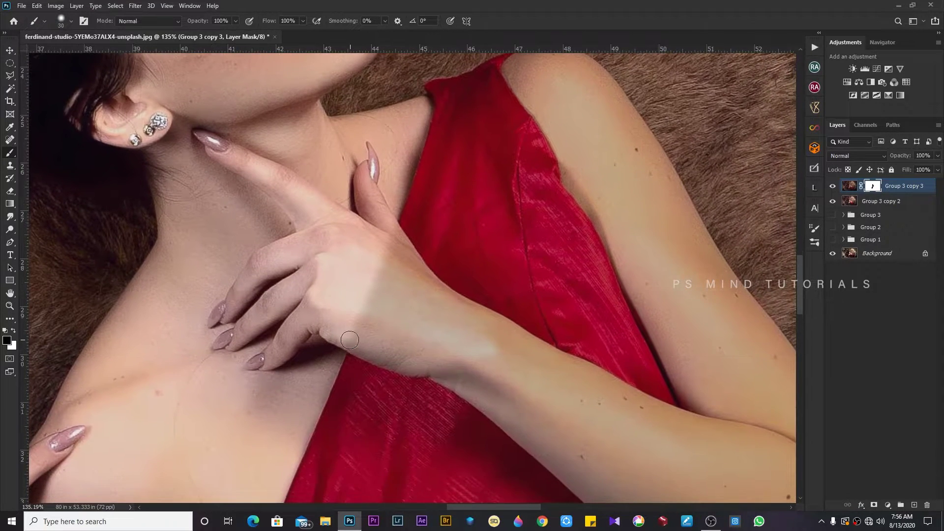
{"action": "key", "text": "bracketright"}
{"action": "key", "text": "bracketright"}
{"action": "key", "text": "bracketright"}
{"action": "mouse_move", "coordinate": [344, 340]}
{"action": "left_mouse_down"}
{"action": "mouse_move", "coordinate": [365, 331]}
{"action": "mouse_move", "coordinate": [445, 369]}
{"action": "mouse_move", "coordinate": [392, 266]}
{"action": "mouse_move", "coordinate": [397, 251]}
{"action": "mouse_move", "coordinate": [479, 334]}
{"action": "mouse_move", "coordinate": [585, 380]}
{"action": "mouse_move", "coordinate": [580, 412]}
{"action": "left_mouse_up"}
{"action": "left_click_drag", "start_coordinate": [579, 412], "coordinate": [488, 297]}
{"action": "mouse_move", "coordinate": [404, 290]}
{"action": "left_mouse_down"}
{"action": "mouse_move", "coordinate": [458, 326]}
{"action": "mouse_move", "coordinate": [499, 375]}
{"action": "mouse_move", "coordinate": [440, 276]}
{"action": "mouse_move", "coordinate": [562, 305]}
{"action": "mouse_move", "coordinate": [459, 198]}
{"action": "left_mouse_up"}
{"action": "key", "text": "bracketright"}
{"action": "key", "text": "bracketright"}
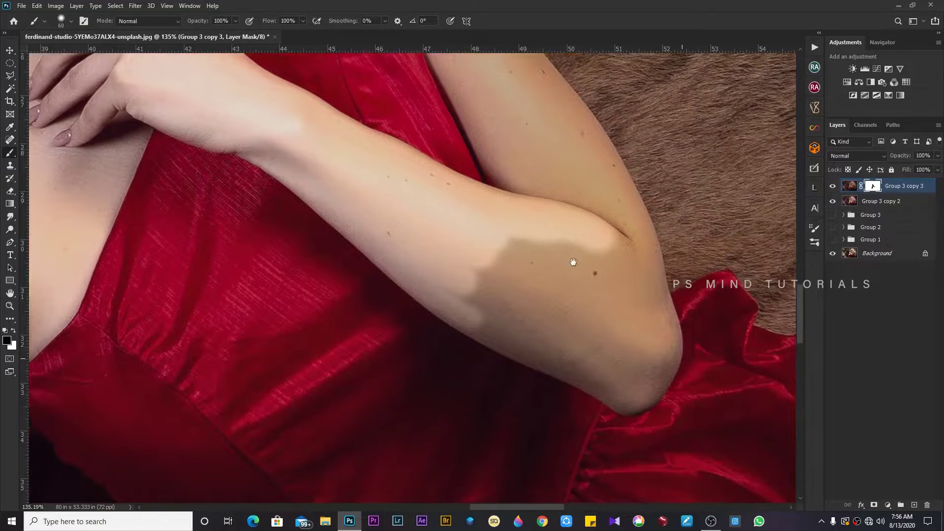
{"action": "mouse_move", "coordinate": [467, 305]}
{"action": "left_mouse_down"}
{"action": "mouse_move", "coordinate": [632, 380]}
{"action": "mouse_move", "coordinate": [650, 312]}
{"action": "mouse_move", "coordinate": [482, 267]}
{"action": "mouse_move", "coordinate": [568, 334]}
{"action": "left_mouse_up"}
Remove the dark elbow patch and brighten the upper arm and shoulder along the dress edge.
{"action": "key", "text": "bracketleft"}
{"action": "key", "text": "bracketleft"}
{"action": "mouse_move", "coordinate": [502, 231]}
{"action": "left_mouse_down"}
{"action": "mouse_move", "coordinate": [512, 323]}
{"action": "mouse_move", "coordinate": [450, 200]}
{"action": "mouse_move", "coordinate": [531, 253]}
{"action": "mouse_move", "coordinate": [628, 362]}
{"action": "mouse_move", "coordinate": [618, 330]}
{"action": "mouse_move", "coordinate": [512, 164]}
{"action": "mouse_move", "coordinate": [566, 232]}
{"action": "left_mouse_up"}
{"action": "key", "text": "bracketright"}
{"action": "key", "text": "bracketright"}
{"action": "key", "text": "bracketleft"}
{"action": "key", "text": "bracketleft"}
{"action": "key", "text": "bracketleft"}
{"action": "scroll", "coordinate": [566, 232], "scroll_direction": "up", "scroll_amount": 3}
{"action": "mouse_move", "coordinate": [501, 276]}
{"action": "left_mouse_down"}
{"action": "mouse_move", "coordinate": [463, 285]}
{"action": "mouse_move", "coordinate": [489, 186]}
{"action": "mouse_move", "coordinate": [489, 219]}
{"action": "left_mouse_up"}
{"action": "key", "text": "bracketleft"}
{"action": "scroll", "coordinate": [468, 297], "scroll_direction": "up", "scroll_amount": 2}
{"action": "mouse_move", "coordinate": [468, 297]}
{"action": "left_mouse_down"}
{"action": "mouse_move", "coordinate": [412, 217]}
{"action": "mouse_move", "coordinate": [446, 244]}
{"action": "mouse_move", "coordinate": [489, 228]}
{"action": "mouse_move", "coordinate": [533, 274]}
{"action": "mouse_move", "coordinate": [507, 316]}
{"action": "left_mouse_up"}
{"action": "key", "text": "z"}
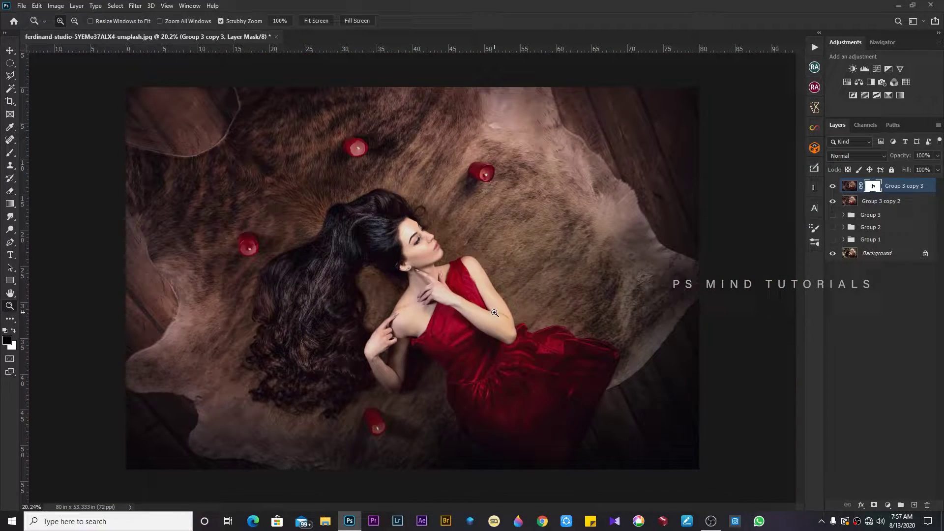
{"action": "left_click_drag", "start_coordinate": [491, 377], "coordinate": [500, 377]}
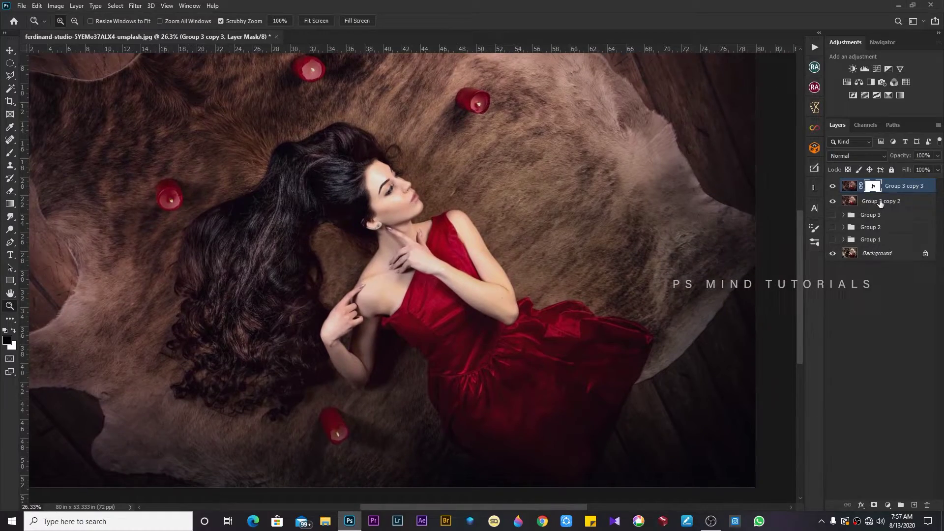
Duplicate the retouched layer at 50% opacity and paint its mask over the dress.
{"action": "key", "text": "ctrl+j"}
{"action": "key", "text": "Escape"}
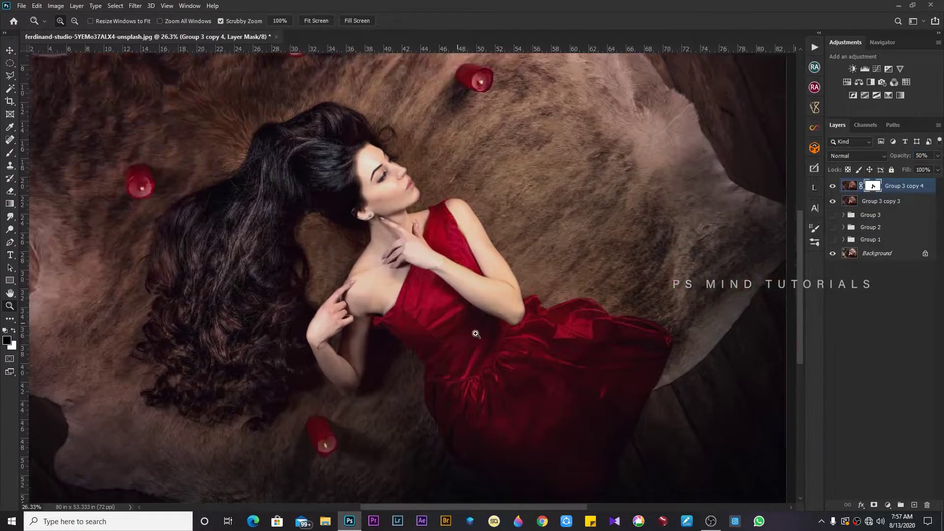
{"action": "scroll", "coordinate": [581, 277], "scroll_direction": "down", "scroll_amount": 2}
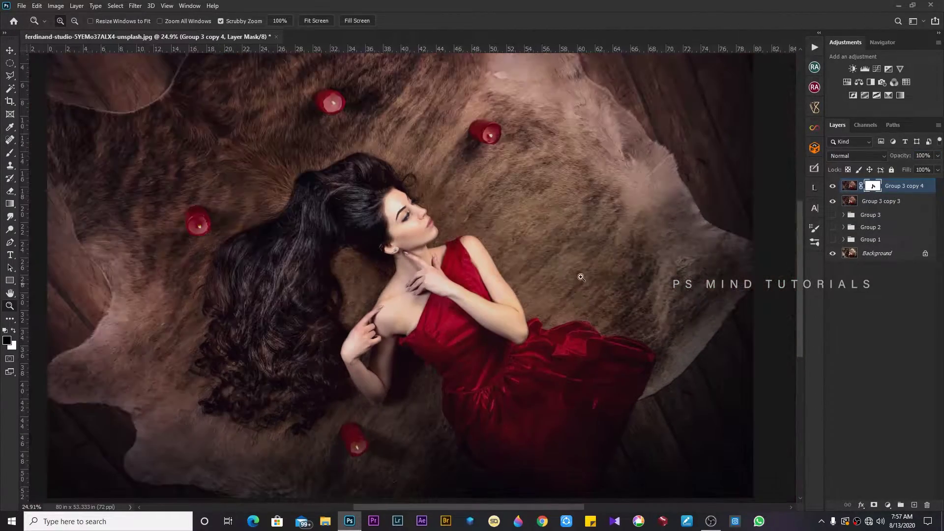
{"action": "scroll", "coordinate": [511, 355], "scroll_direction": "up", "scroll_amount": 5}
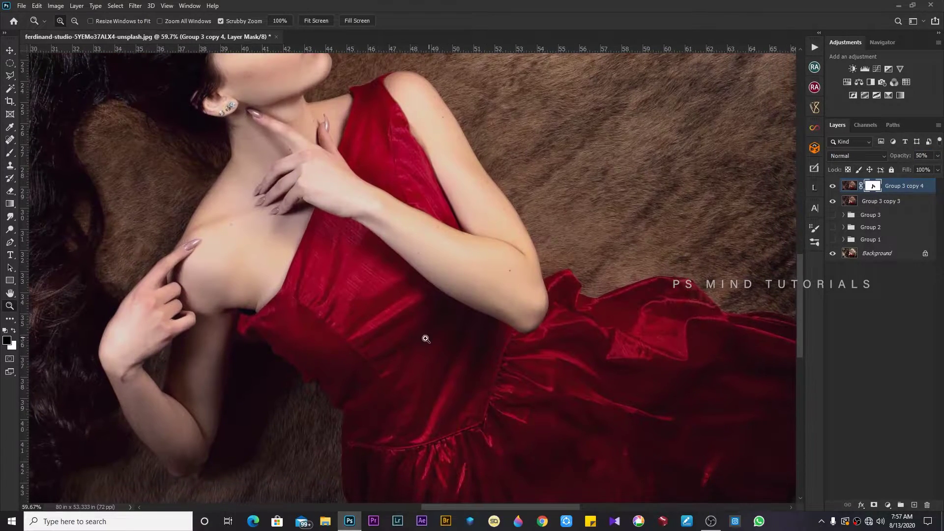
{"action": "key", "text": "b"}
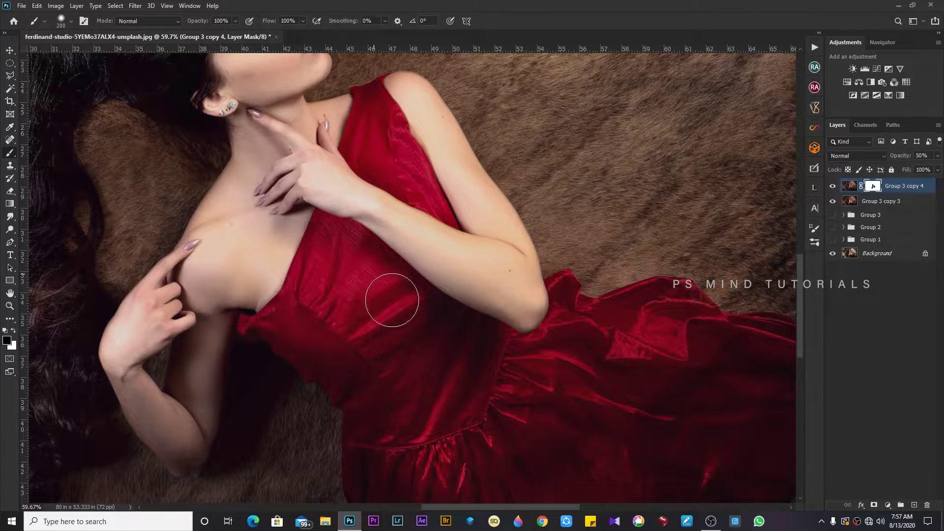
{"action": "scroll", "coordinate": [617, 231], "scroll_direction": "down", "scroll_amount": 2}
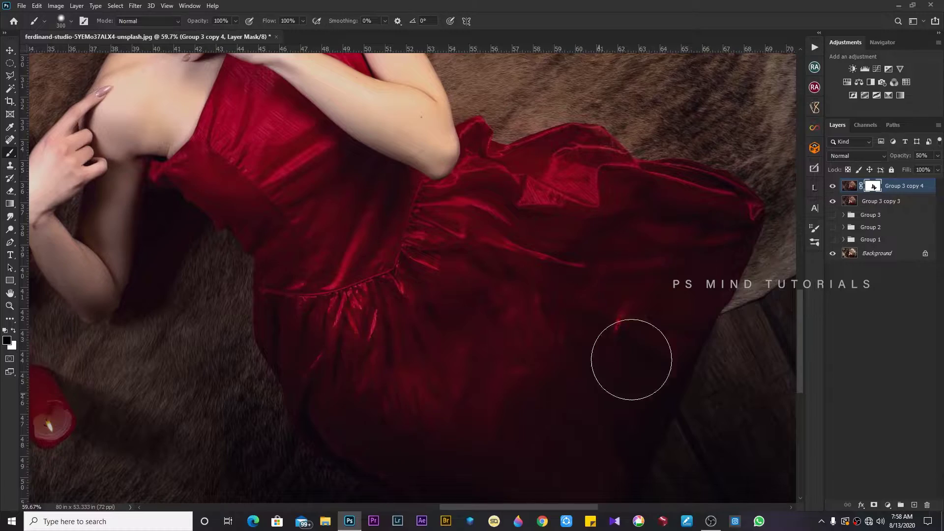
{"action": "key", "text": "z"}
{"action": "scroll", "coordinate": [464, 266], "scroll_direction": "down", "scroll_amount": 1}
{"action": "key", "text": "b"}
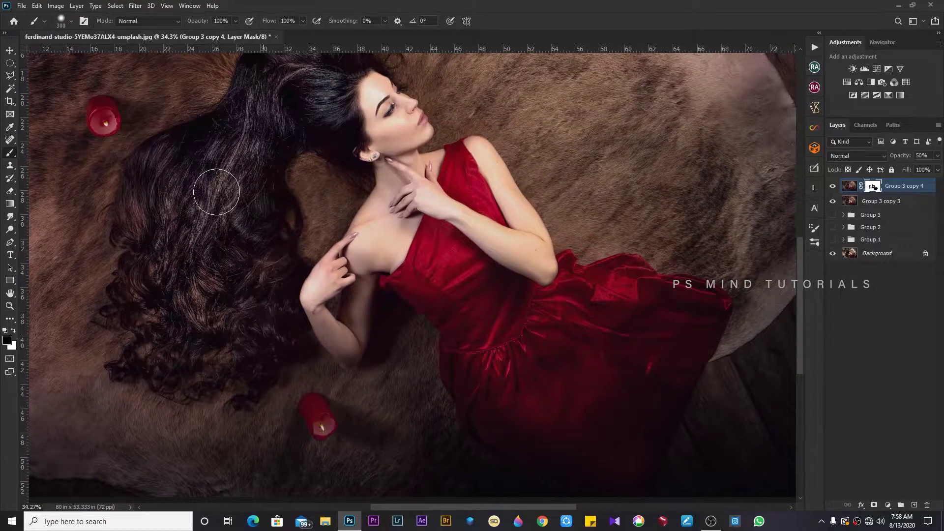
{"action": "scroll", "coordinate": [216, 192], "scroll_direction": "down", "scroll_amount": 2}
Merge the half-strength copy down into a single Group 3 copy 4 layer.
{"action": "key", "text": "z"}
{"action": "scroll", "coordinate": [757, 233], "scroll_direction": "down", "scroll_amount": 3}
{"action": "key", "text": "ctrl+e"}
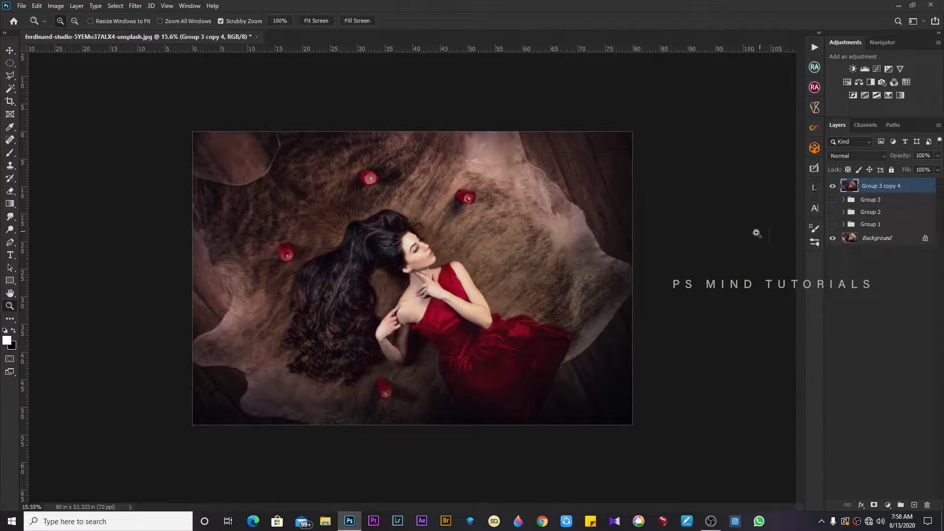
{"action": "scroll", "coordinate": [417, 278], "scroll_direction": "up", "scroll_amount": 2}
{"action": "scroll", "coordinate": [459, 294], "scroll_direction": "down", "scroll_amount": 2}
{"action": "scroll", "coordinate": [457, 294], "scroll_direction": "up", "scroll_amount": 2}
Stamp the candle-glow work into a Group 4 copy layer and duplicate it.
{"action": "scroll", "coordinate": [457, 288], "scroll_direction": "down", "scroll_amount": 1}
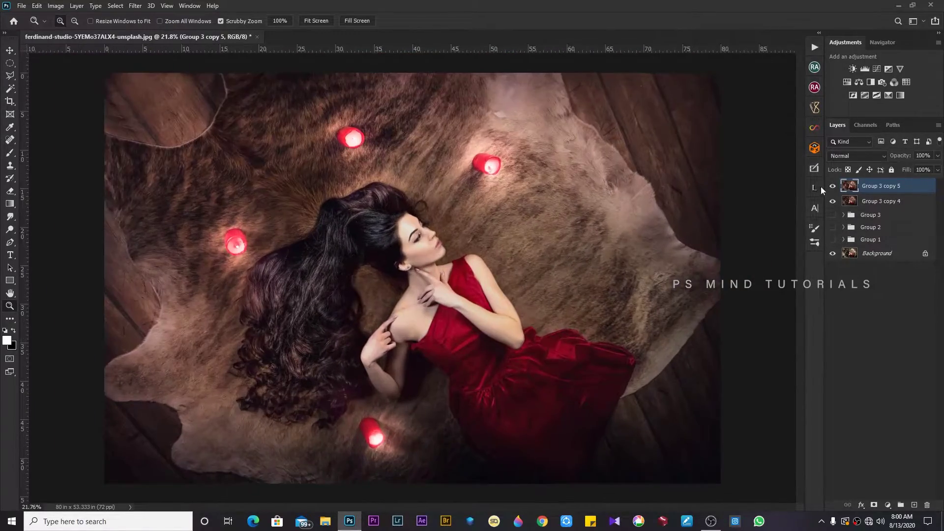
{"action": "scroll", "coordinate": [506, 342], "scroll_direction": "up", "scroll_amount": 1}
{"action": "scroll", "coordinate": [401, 386], "scroll_direction": "up", "scroll_amount": 3}
{"action": "scroll", "coordinate": [384, 390], "scroll_direction": "down", "scroll_amount": 3}
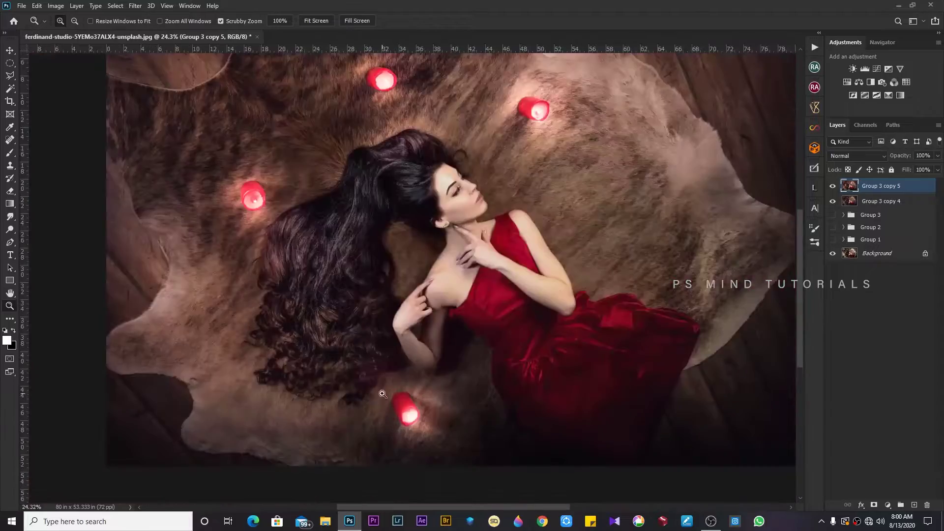
{"action": "scroll", "coordinate": [397, 387], "scroll_direction": "down", "scroll_amount": 2}
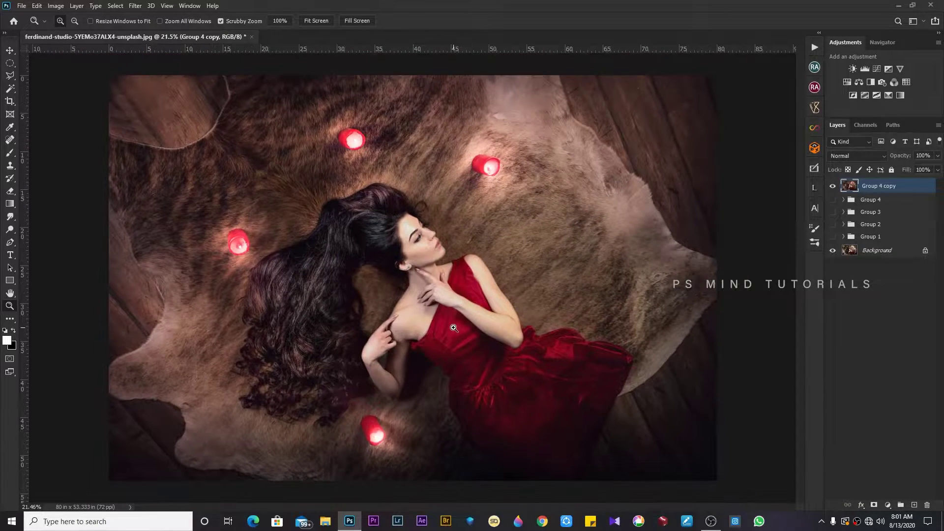
{"action": "key", "text": "ctrl+j"}
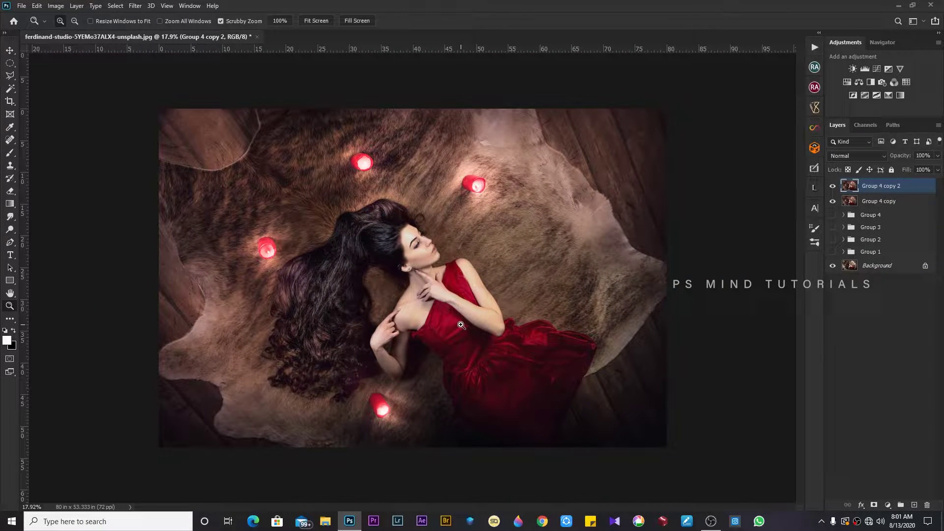
{"action": "key", "text": "ctrl+plus"}
Add a new layer and draw a pure red gradient across the upper right.
{"action": "key", "text": "ctrl+shift+alt+n"}
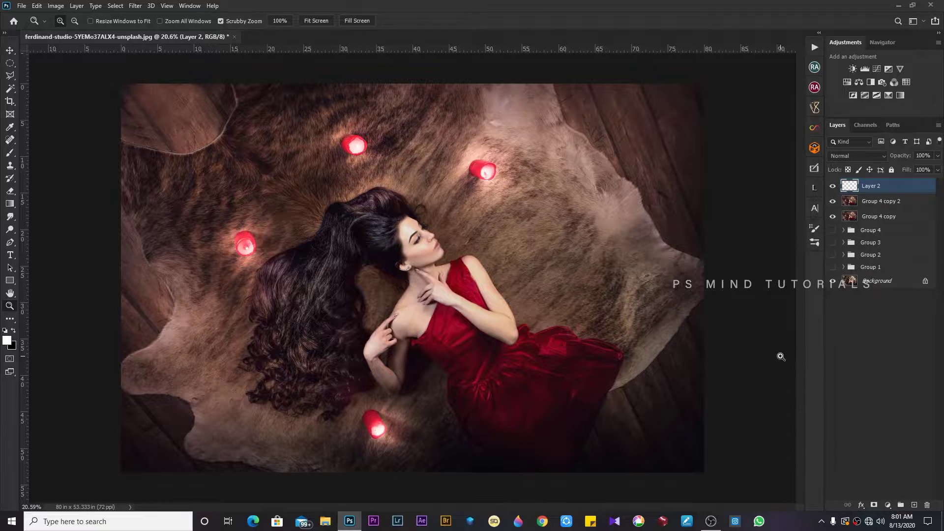
{"action": "left_click", "coordinate": [11, 345]}
{"action": "left_click", "coordinate": [801, 63]}
{"action": "key", "text": "Return"}
{"action": "key", "text": "g"}
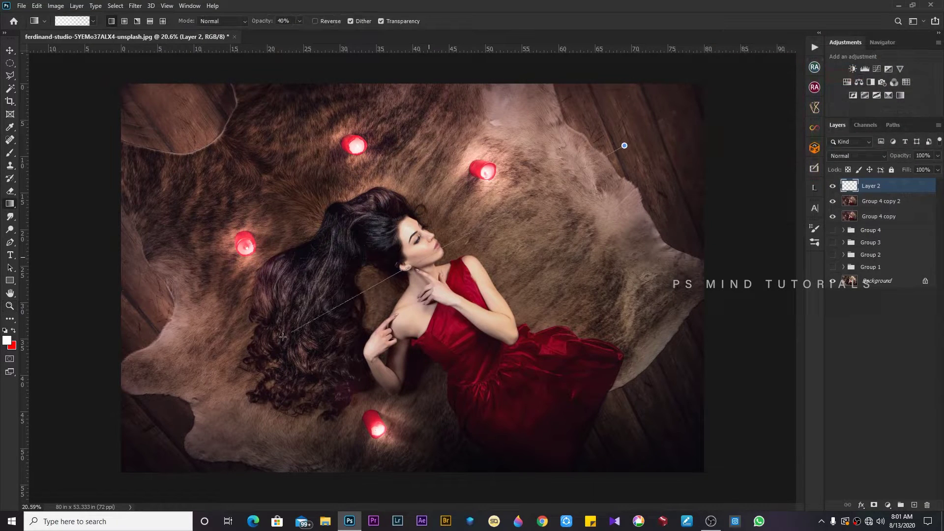
{"action": "left_click_drag", "start_coordinate": [648, 143], "coordinate": [457, 295]}
Compare blending modes such as Color Burn and Soft Light for the red Layer 2, dropping a Colorize test.
{"action": "left_click", "coordinate": [859, 156]}
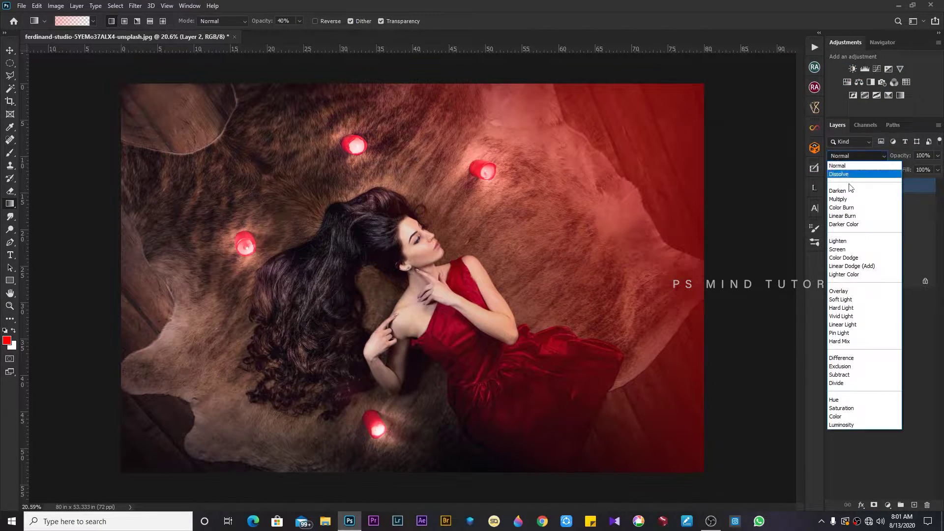
{"action": "left_click", "coordinate": [846, 201]}
{"action": "key", "text": "Down"}
{"action": "key", "text": "Down"}
{"action": "key", "text": "Down"}
{"action": "key", "text": "Down"}
{"action": "key", "text": "Down"}
{"action": "key", "text": "Down"}
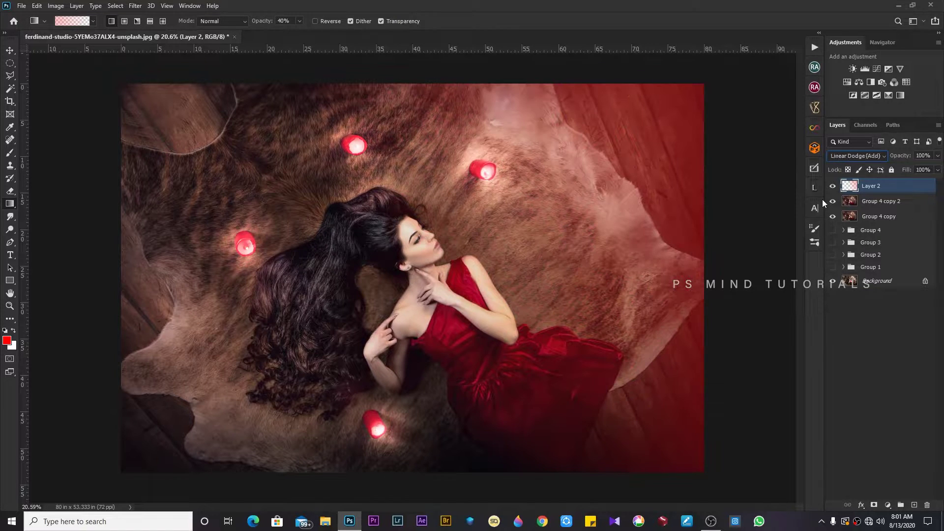
{"action": "key", "text": "Down"}
{"action": "key", "text": "Down"}
{"action": "key", "text": "Down"}
{"action": "key", "text": "Up"}
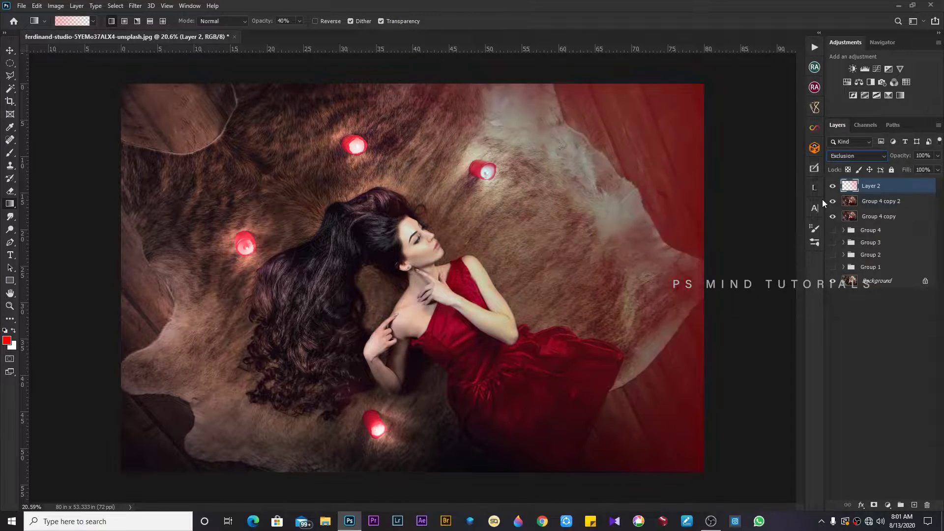
{"action": "key", "text": "Down"}
{"action": "key", "text": "Up"}
{"action": "key", "text": "Up"}
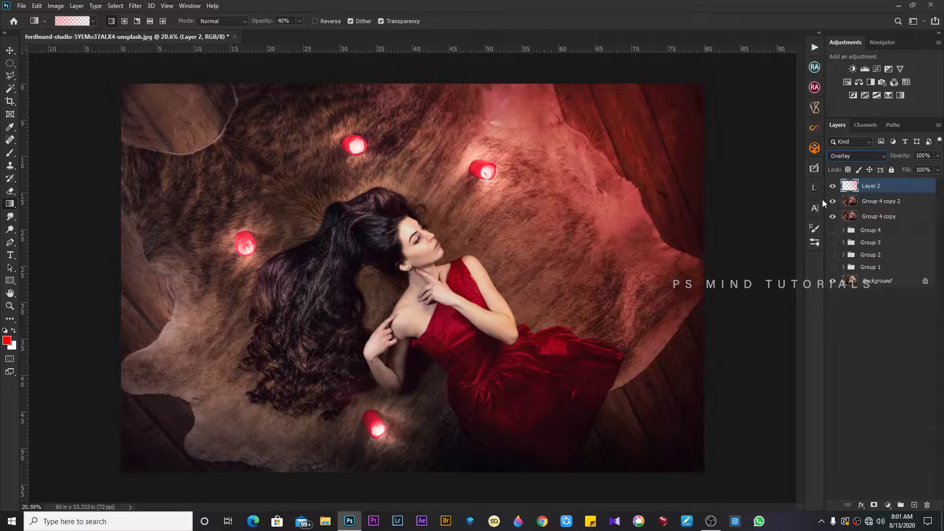
{"action": "key", "text": "ctrl+u"}
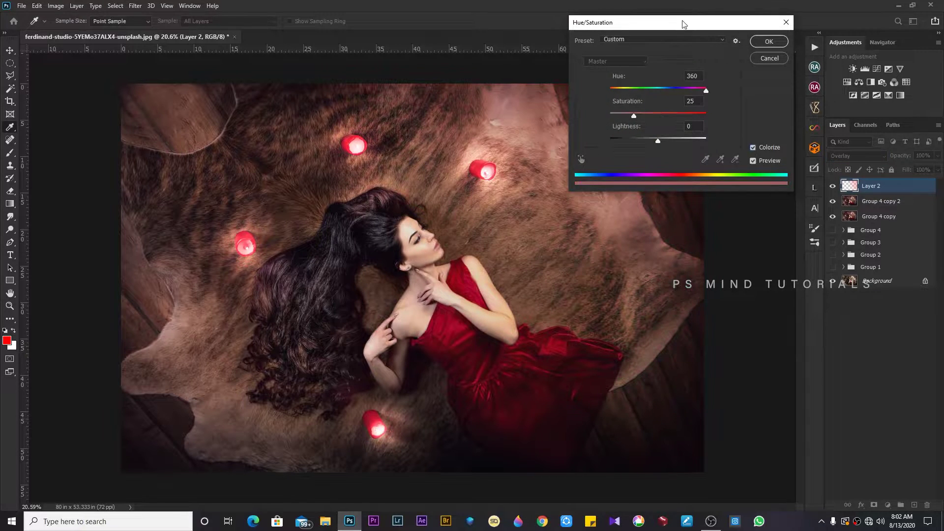
{"action": "left_click_drag", "start_coordinate": [682, 22], "coordinate": [849, 81]}
{"action": "key", "text": "Escape"}
{"action": "key", "text": "v"}
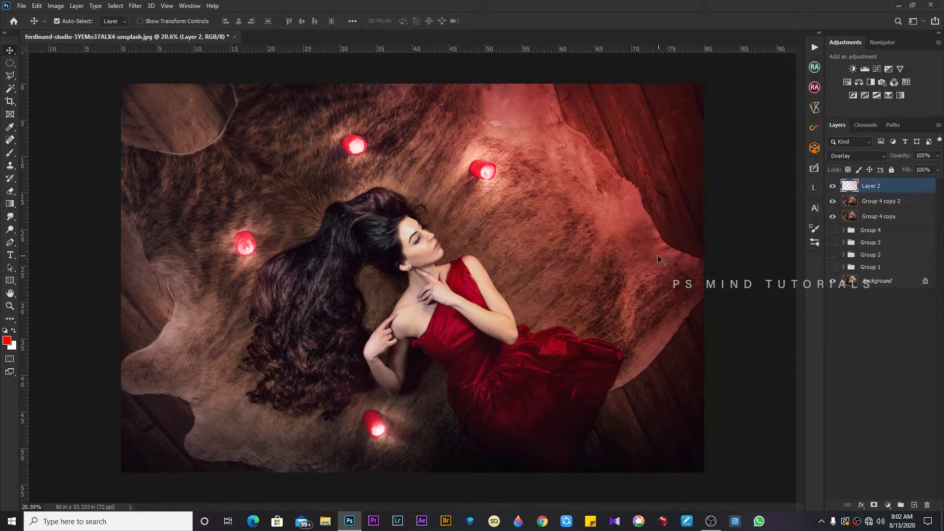
{"action": "left_click_drag", "start_coordinate": [590, 228], "coordinate": [605, 228]}
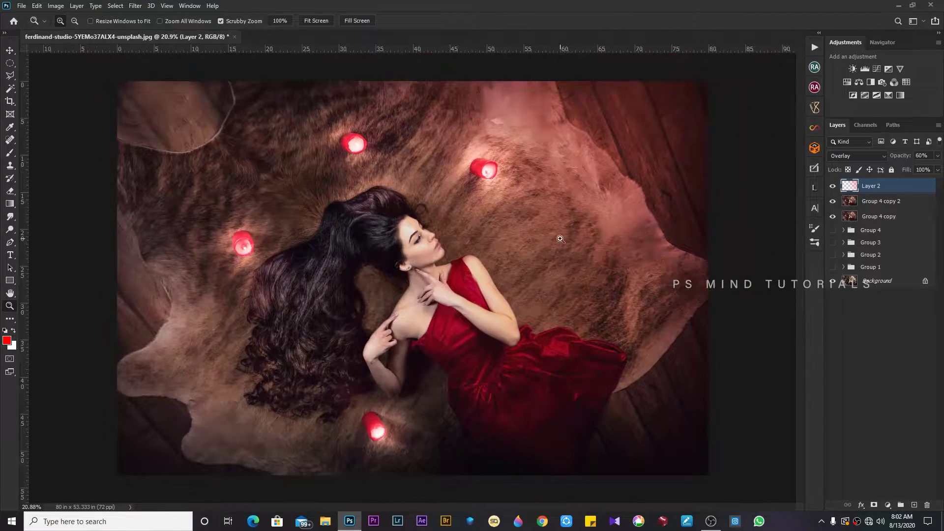
Add Layer 3 and draw a blue gradient over the left side.
{"action": "key", "text": "z"}
{"action": "key", "text": "ctrl+shift+alt+n"}
{"action": "left_click", "coordinate": [7, 340]}
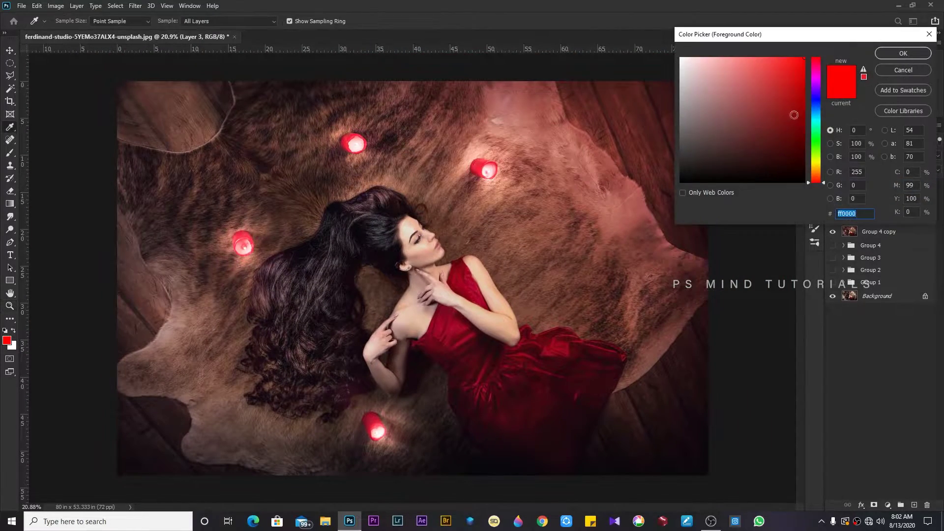
{"action": "left_click", "coordinate": [818, 94]}
{"action": "left_click", "coordinate": [902, 63]}
{"action": "key", "text": "g"}
{"action": "left_click_drag", "start_coordinate": [197, 231], "coordinate": [512, 329]}
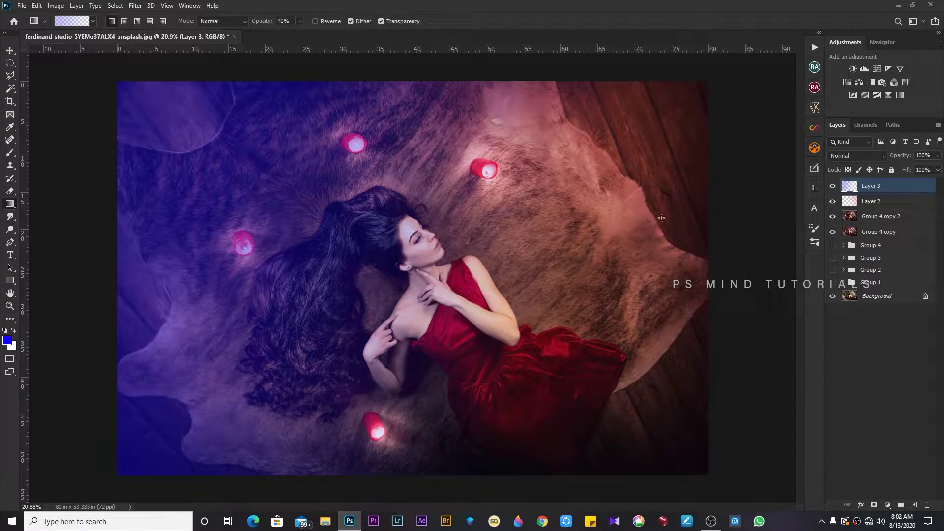
Set Layer 3 to Overlay blending at 40% opacity for a purple tint.
{"action": "key", "text": "v"}
{"action": "left_click", "coordinate": [858, 155]}
{"action": "left_click", "coordinate": [846, 284]}
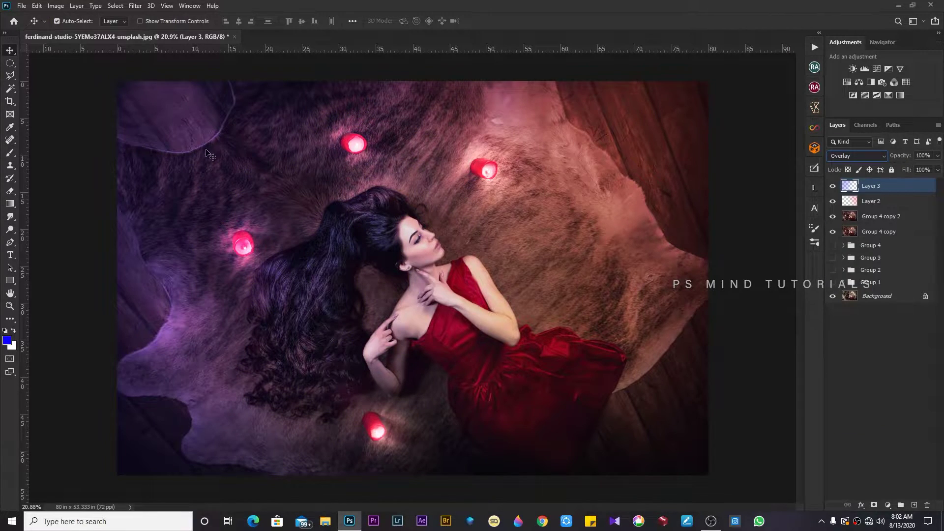
{"action": "key", "text": "4"}
{"action": "key", "text": "z"}
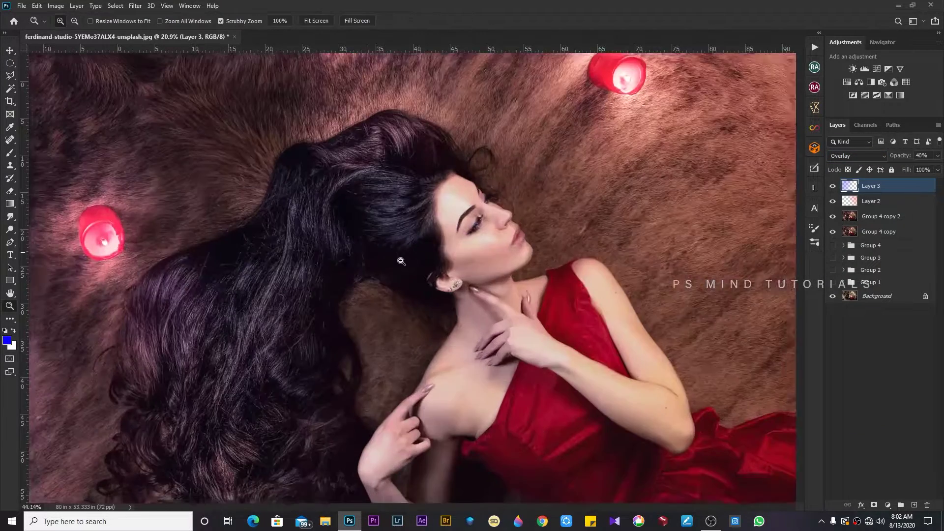
{"action": "mouse_move", "coordinate": [394, 254]}
{"action": "left_mouse_down"}
{"action": "mouse_move", "coordinate": [423, 253]}
{"action": "mouse_move", "coordinate": [394, 254]}
{"action": "mouse_move", "coordinate": [491, 315]}
{"action": "left_mouse_up"}
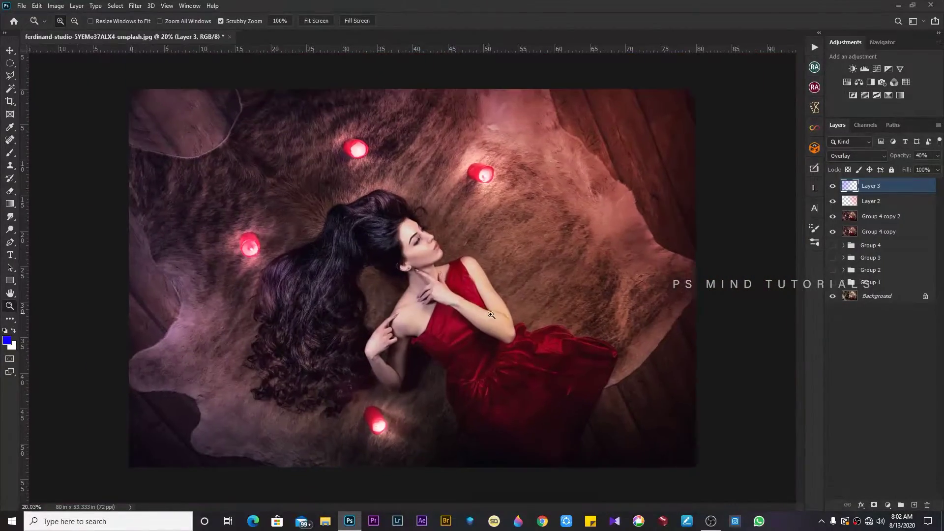
Group Layer 3 through Group 4 copy into Group 5 and stamp a merged copy.
{"action": "left_click", "coordinate": [879, 232], "text": "shift"}
{"action": "key", "text": "ctrl+g"}
{"action": "key", "text": "ctrl+j"}
{"action": "key", "text": "ctrl+e"}
{"action": "left_click", "coordinate": [833, 185]}
Show Group 5 copy and apply Color Balance with midtones Red +9 and Blue +8.
{"action": "double_click", "coordinate": [833, 186]}
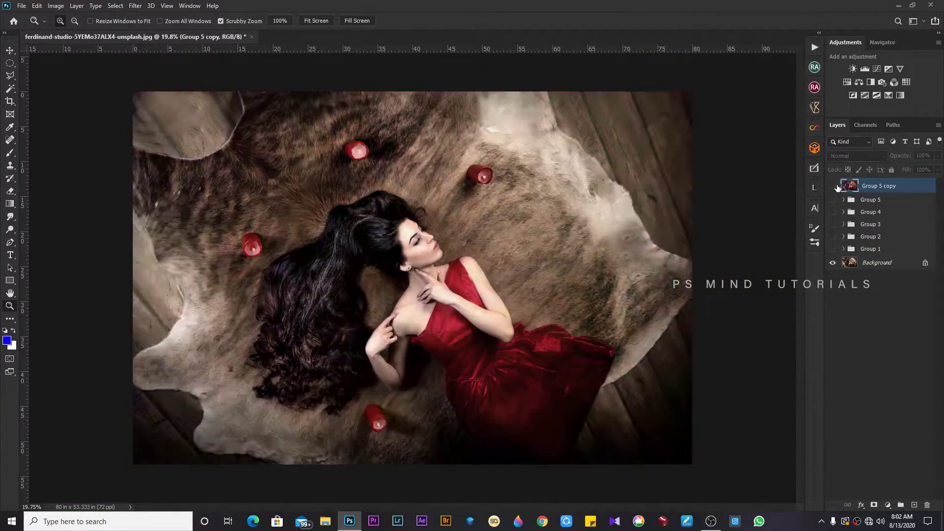
{"action": "left_click", "coordinate": [833, 185]}
{"action": "left_click_drag", "start_coordinate": [412, 278], "coordinate": [470, 337]}
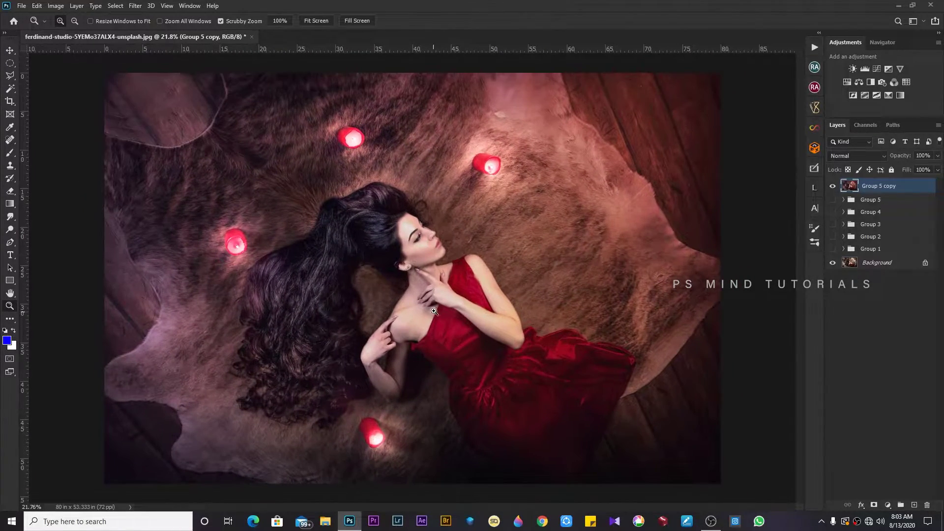
{"action": "key", "text": "ctrl+b"}
{"action": "left_click_drag", "start_coordinate": [708, 131], "coordinate": [712, 132]}
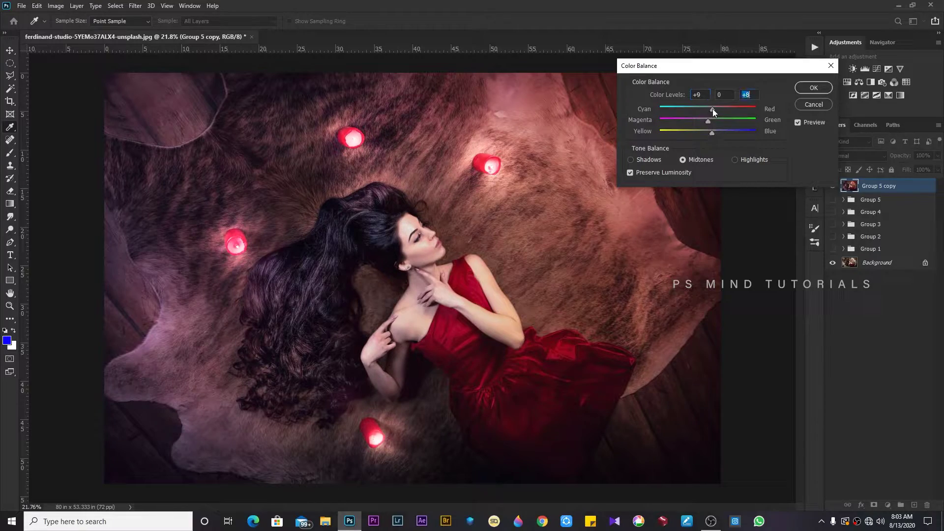
{"action": "left_click", "coordinate": [813, 88]}
Launch Color Efex Pro 4 from Filter > Nik Collection.
{"action": "mouse_move", "coordinate": [423, 250]}
{"action": "left_mouse_down"}
{"action": "mouse_move", "coordinate": [432, 250]}
{"action": "mouse_move", "coordinate": [419, 250]}
{"action": "left_mouse_up"}
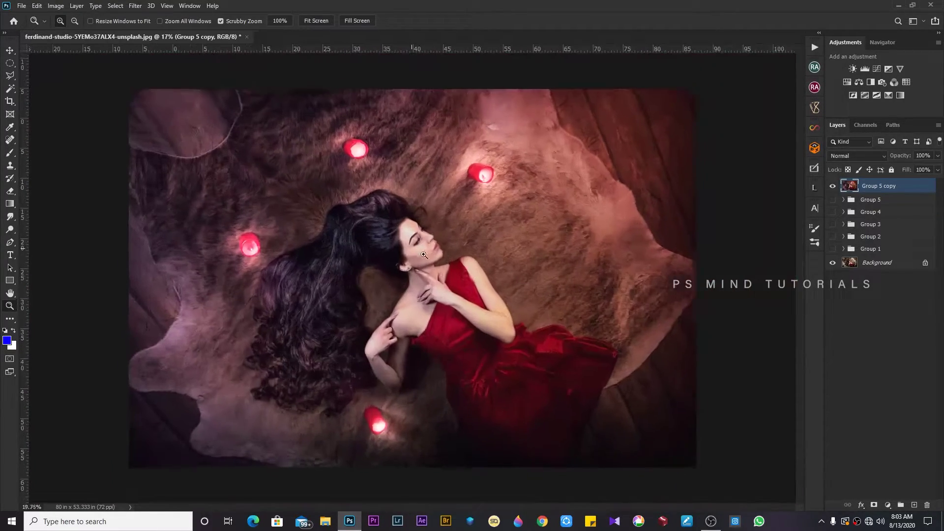
{"action": "left_click", "coordinate": [135, 5]}
{"action": "left_click", "coordinate": [294, 235]}
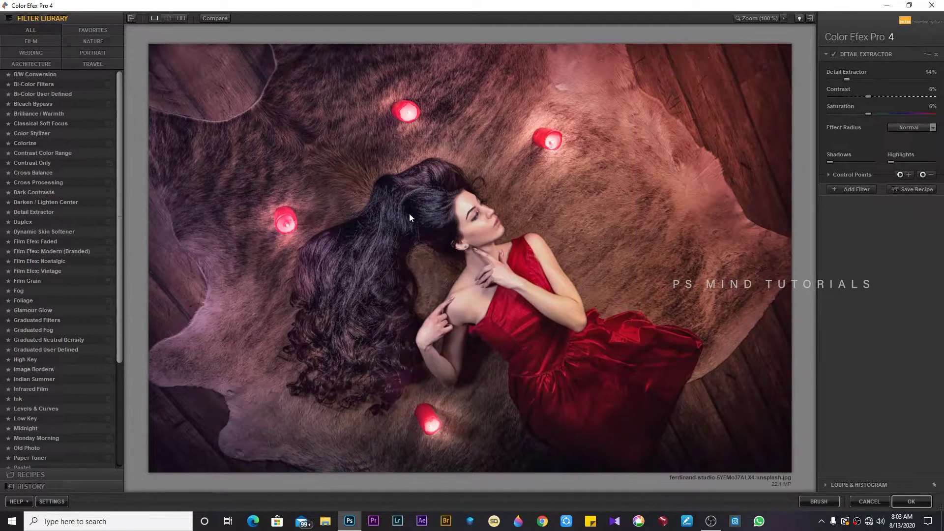
Preview Darken/Lighten Center, Dynamic Skin Softener, Film Efex Faded, Cross Processing and Contrast filters.
{"action": "left_click", "coordinate": [52, 202]}
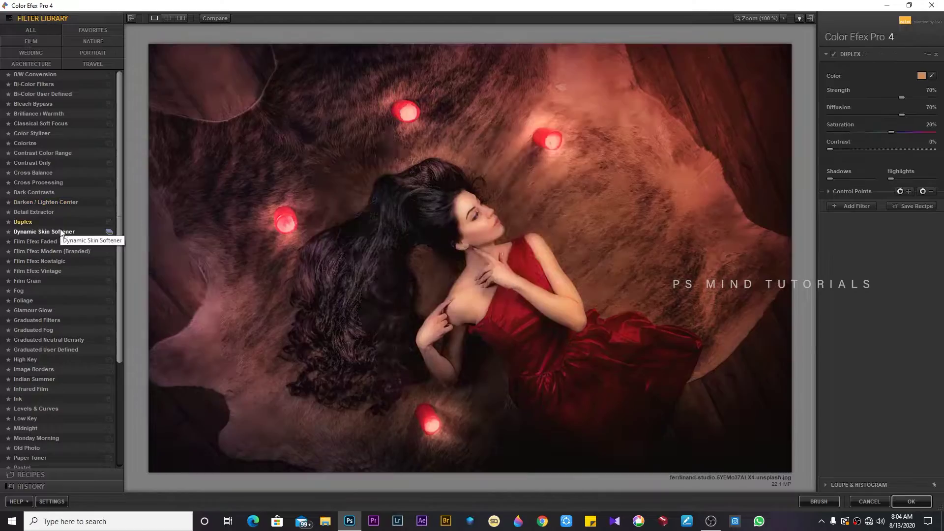
{"action": "left_click", "coordinate": [60, 229]}
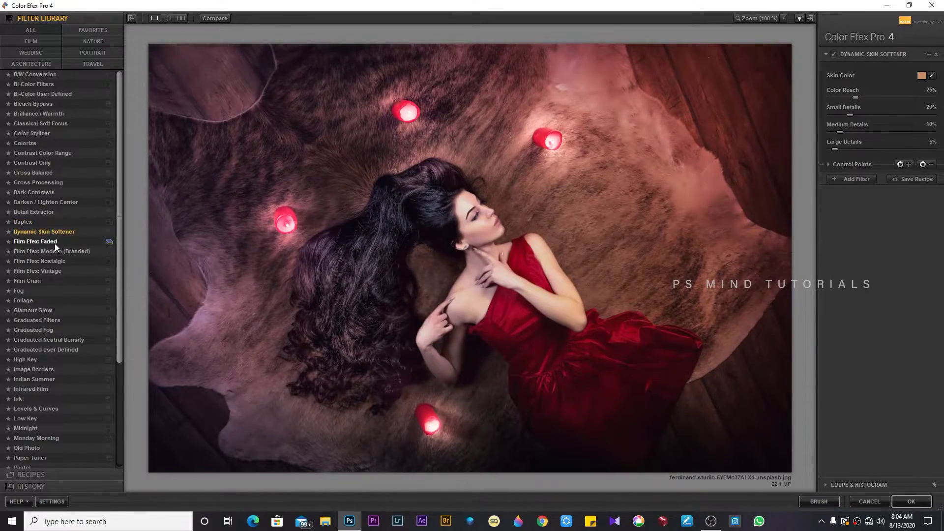
{"action": "left_click", "coordinate": [54, 243]}
{"action": "left_click", "coordinate": [57, 183]}
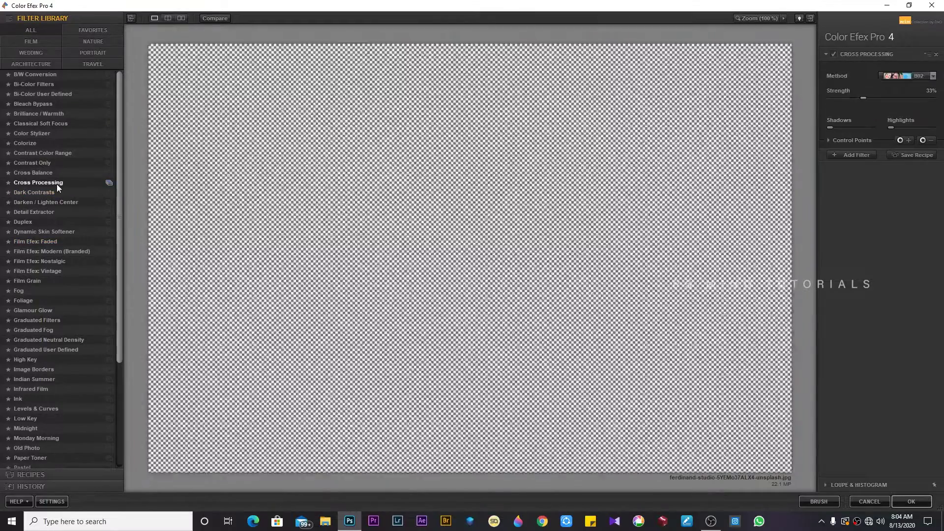
{"action": "left_click", "coordinate": [43, 163]}
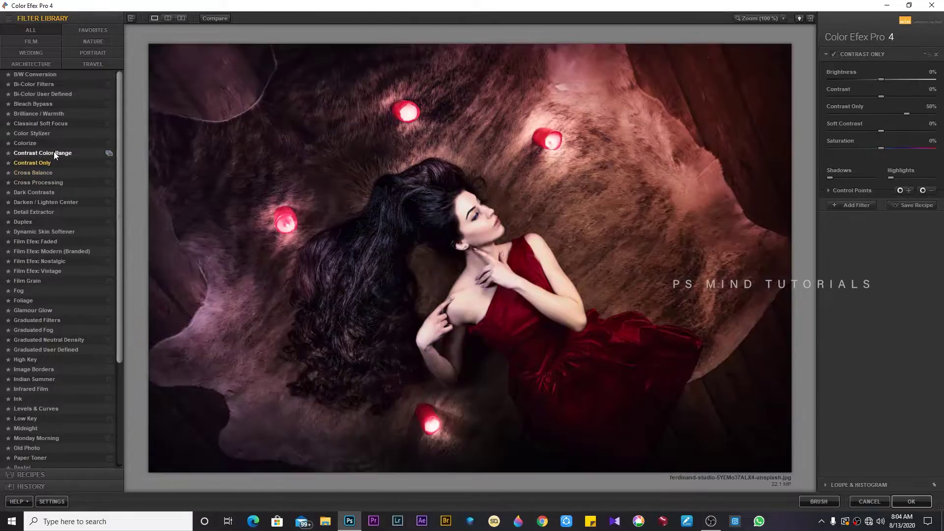
{"action": "left_click", "coordinate": [54, 154]}
Preview Bi-Color and Bleach Bypass, then apply Classical Soft Focus and return to Photoshop.
{"action": "left_click", "coordinate": [59, 94]}
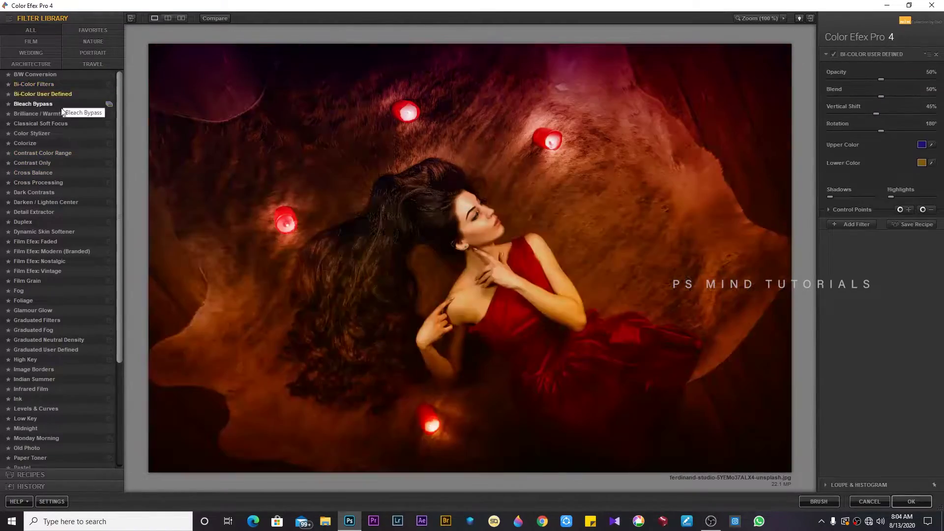
{"action": "left_click", "coordinate": [59, 114]}
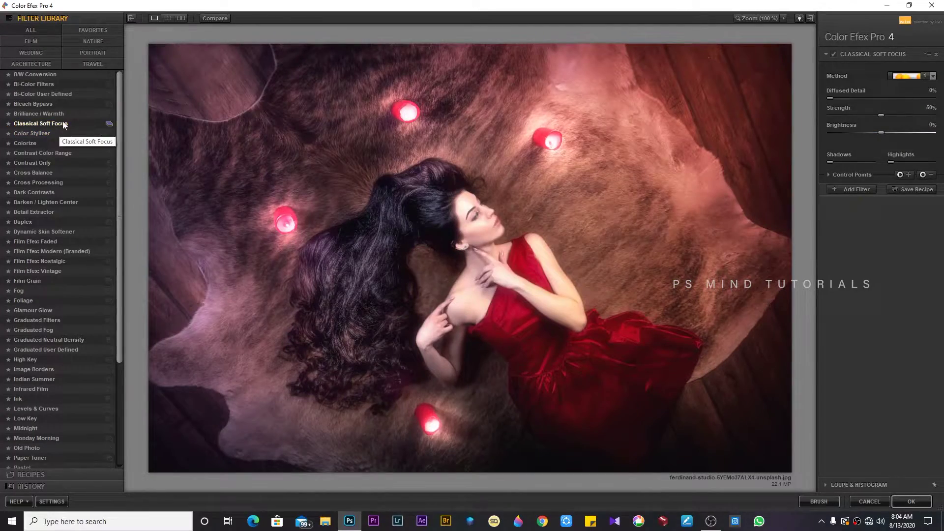
{"action": "left_click", "coordinate": [856, 189]}
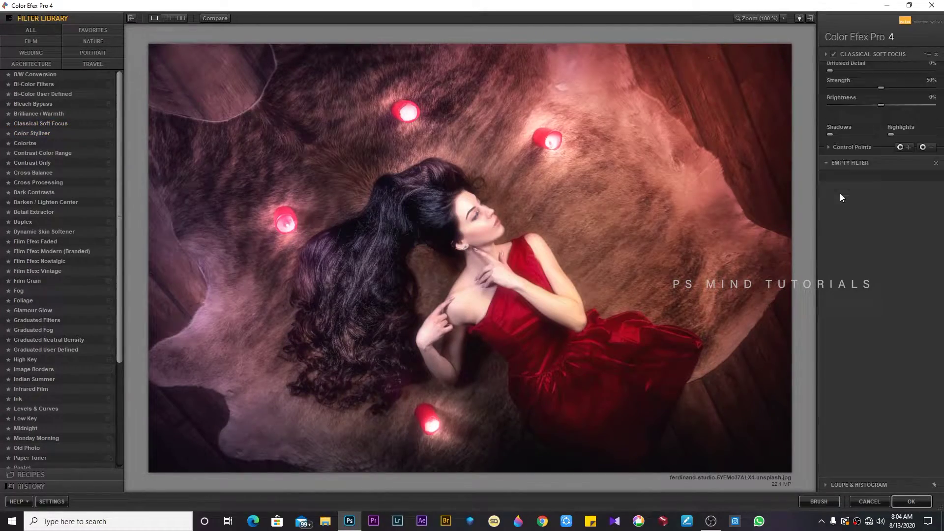
{"action": "left_click", "coordinate": [44, 202]}
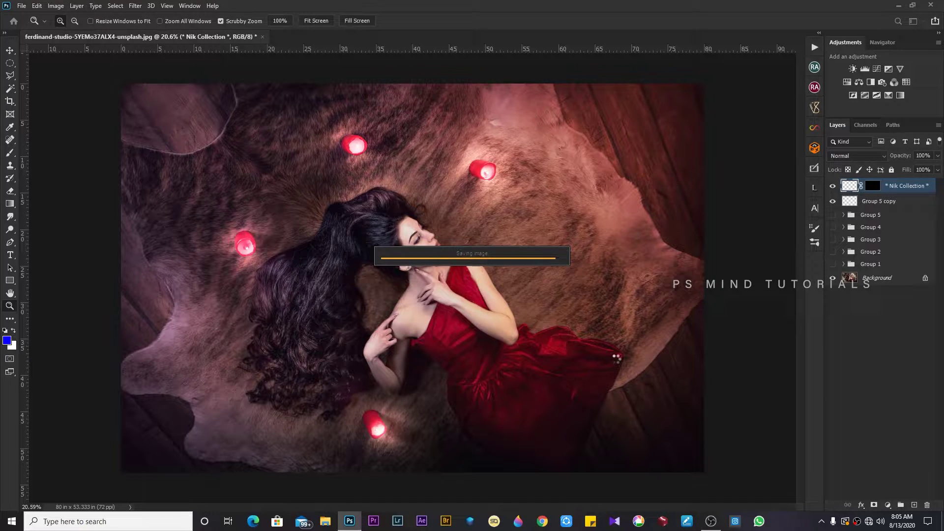
Set the Nik Collection layer to 50%, delete it, and duplicate Group 5 copy as Group 5 copy 2.
{"action": "key", "text": "5"}
{"action": "key", "text": "e"}
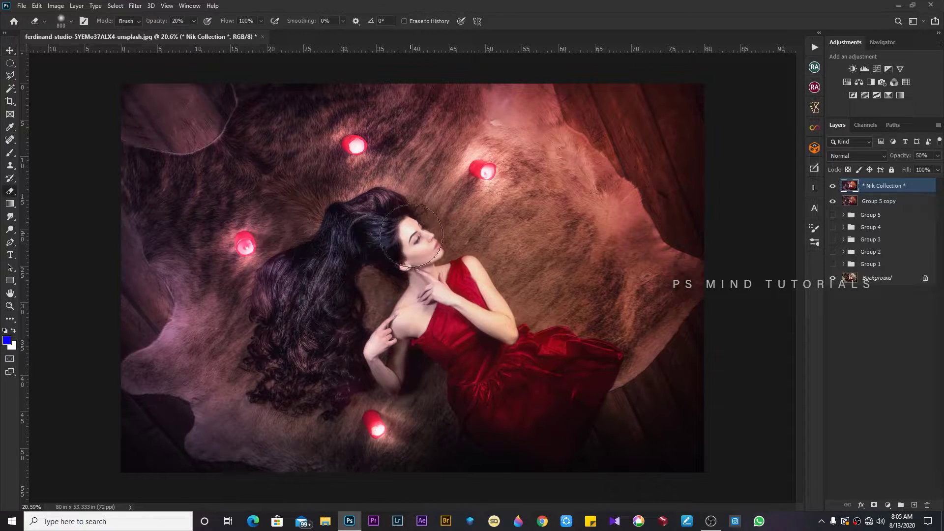
{"action": "key", "text": "bracketright"}
{"action": "key", "text": "bracketright"}
{"action": "key", "text": "bracketright"}
{"action": "key", "text": "bracketright"}
{"action": "key", "text": "bracketright"}
{"action": "key", "text": "bracketright"}
{"action": "key", "text": "Delete"}
{"action": "key", "text": "ctrl+j"}
{"action": "key", "text": "z"}
{"action": "left_click_drag", "start_coordinate": [344, 264], "coordinate": [420, 256]}
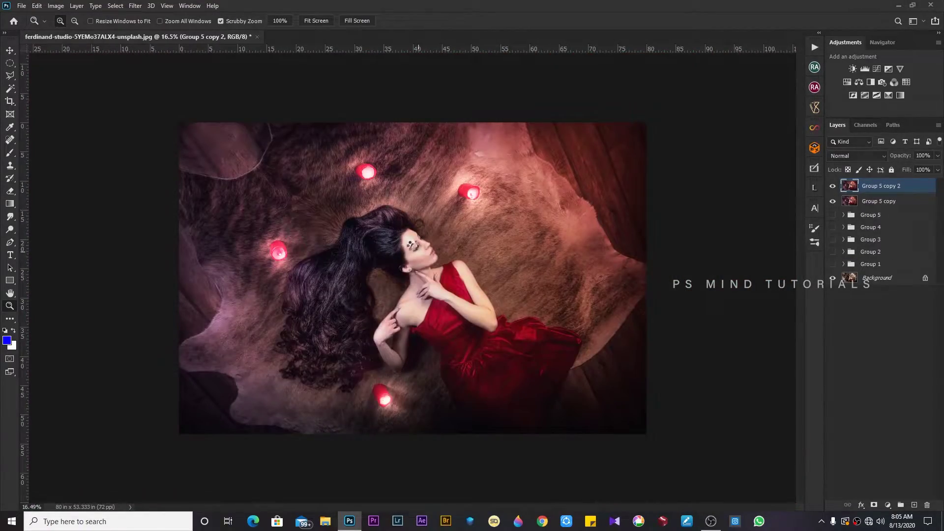
Apply a Camera Raw grade to Group 5 copy 2, raising texture and reviewing colour profiles.
{"action": "key", "text": "ctrl+shift+a"}
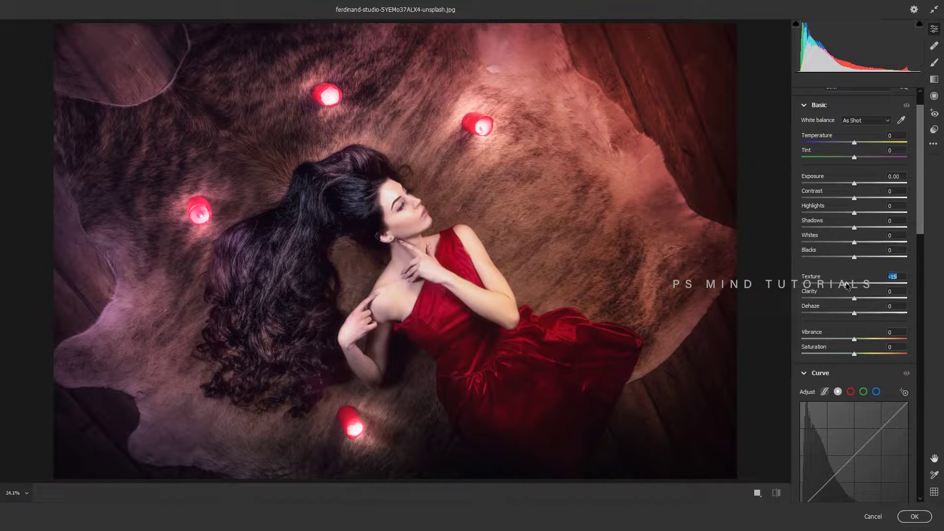
{"action": "left_click_drag", "start_coordinate": [818, 288], "coordinate": [883, 292]}
{"action": "scroll", "coordinate": [921, 122], "scroll_direction": "up", "scroll_amount": 2}
{"action": "left_click", "coordinate": [904, 117]}
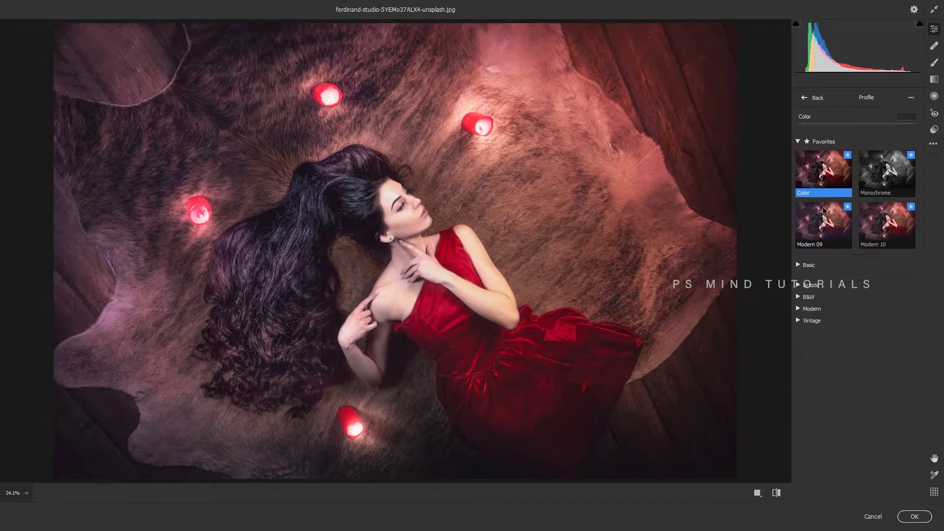
{"action": "left_click", "coordinate": [805, 98]}
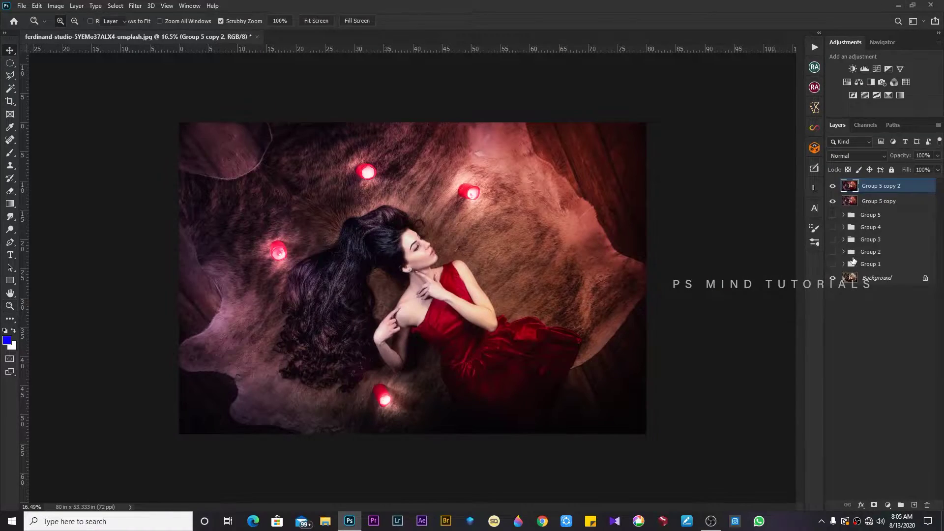
{"action": "key", "text": "3"}
{"action": "key", "text": "e"}
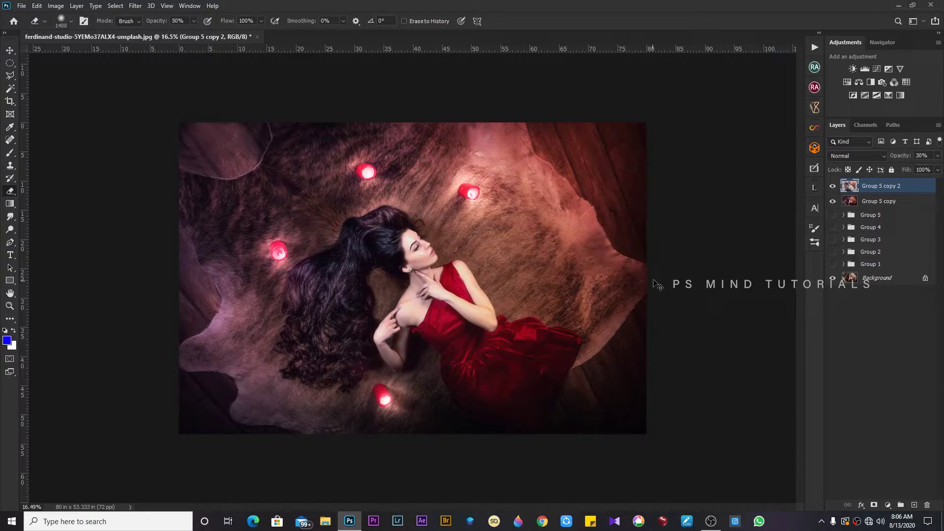
Replace Group 5 copy 2 with a fresh duplicate and lower its exposure to -0.25.
{"action": "key", "text": "Delete"}
{"action": "left_click", "coordinate": [833, 186]}
{"action": "left_click", "coordinate": [833, 186]}
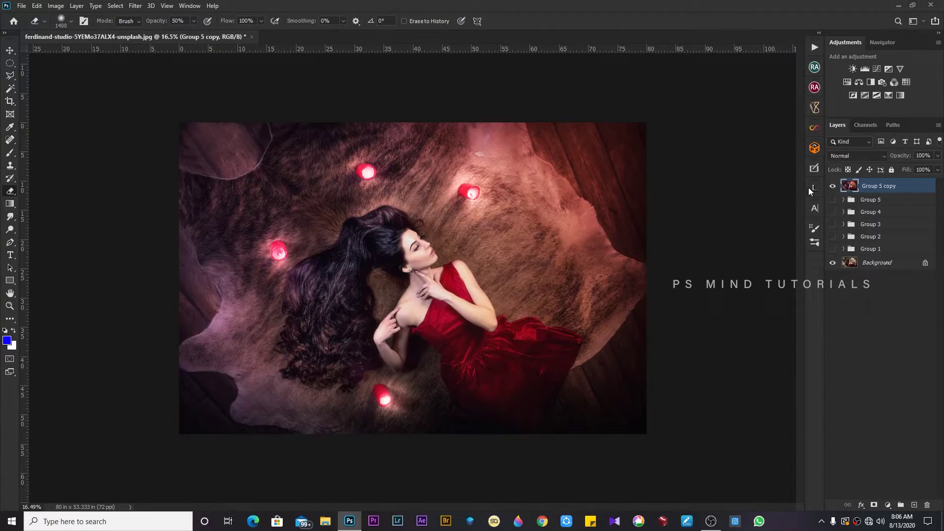
{"action": "left_click", "coordinate": [834, 186]}
{"action": "key", "text": "ctrl+j"}
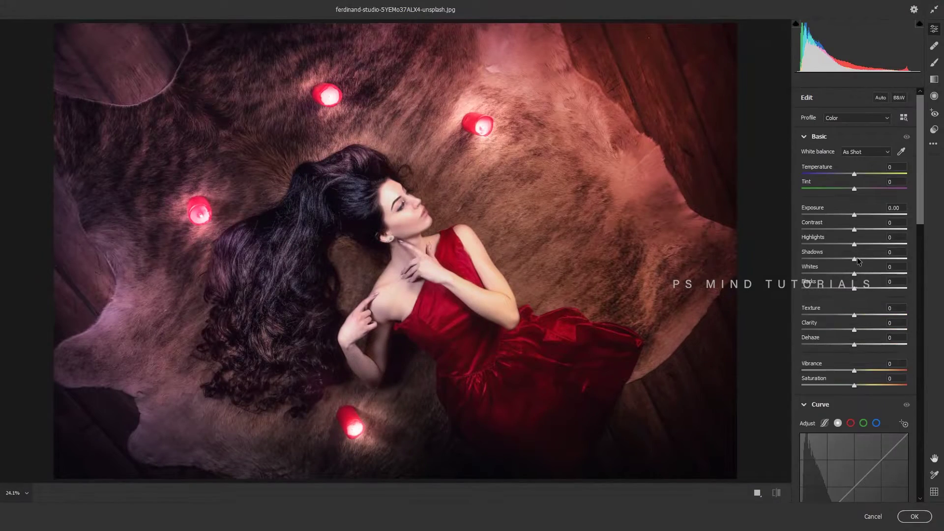
{"action": "mouse_move", "coordinate": [842, 230]}
{"action": "left_mouse_down"}
{"action": "mouse_move", "coordinate": [857, 229]}
{"action": "mouse_move", "coordinate": [852, 215]}
{"action": "left_mouse_up"}
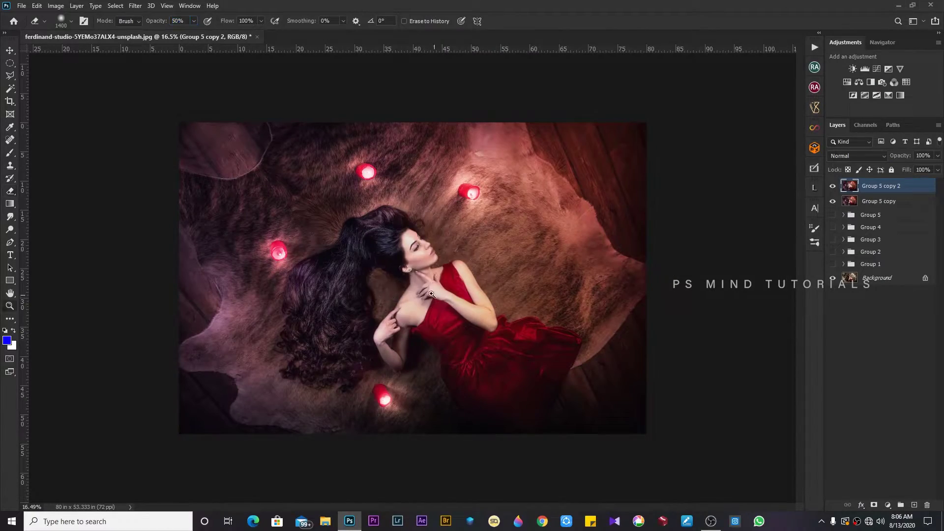
Paint the mask black over the face, arm, neck, shoulder and dress to keep them bright.
{"action": "scroll", "coordinate": [510, 331], "scroll_direction": "up", "scroll_amount": 5}
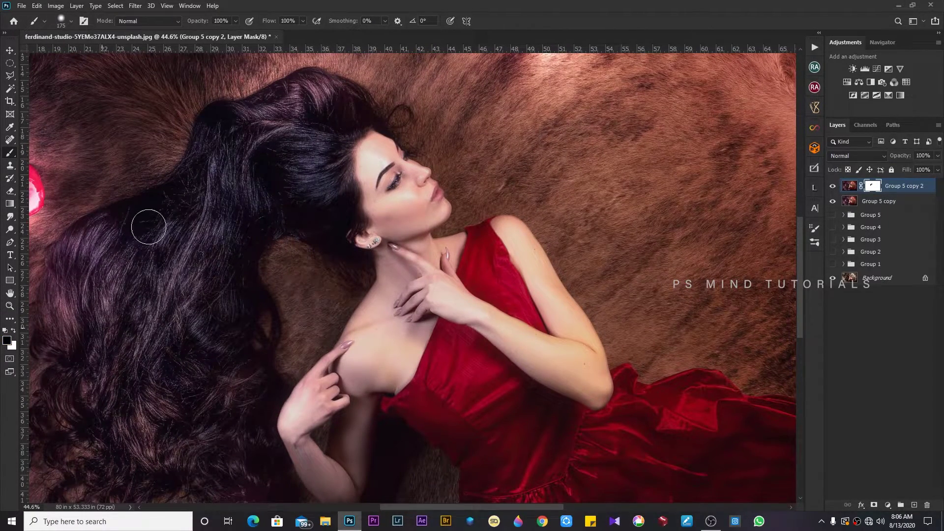
{"action": "left_click_drag", "start_coordinate": [361, 206], "coordinate": [347, 217]}
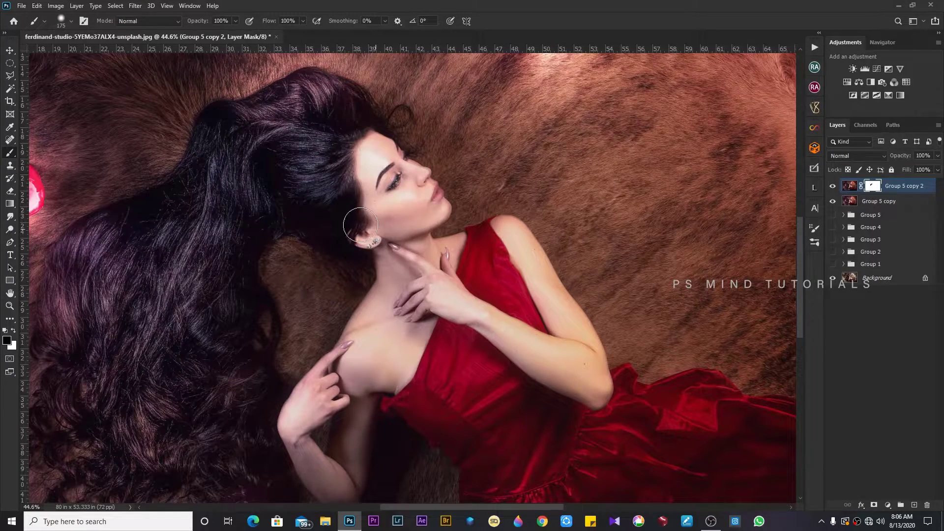
{"action": "left_click_drag", "start_coordinate": [101, 302], "coordinate": [194, 251]}
{"action": "mouse_move", "coordinate": [326, 301]}
{"action": "left_mouse_down"}
{"action": "mouse_move", "coordinate": [421, 428]}
{"action": "mouse_move", "coordinate": [512, 256]}
{"action": "mouse_move", "coordinate": [580, 193]}
{"action": "mouse_move", "coordinate": [500, 283]}
{"action": "mouse_move", "coordinate": [663, 382]}
{"action": "left_mouse_up"}
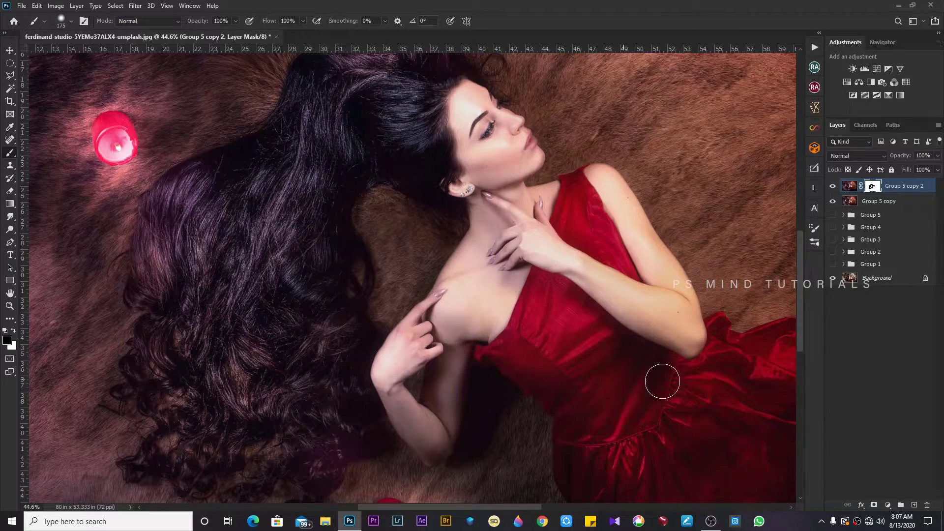
{"action": "left_click_drag", "start_coordinate": [609, 427], "coordinate": [447, 284]}
{"action": "key", "text": "bracketright"}
{"action": "key", "text": "bracketright"}
{"action": "key", "text": "bracketright"}
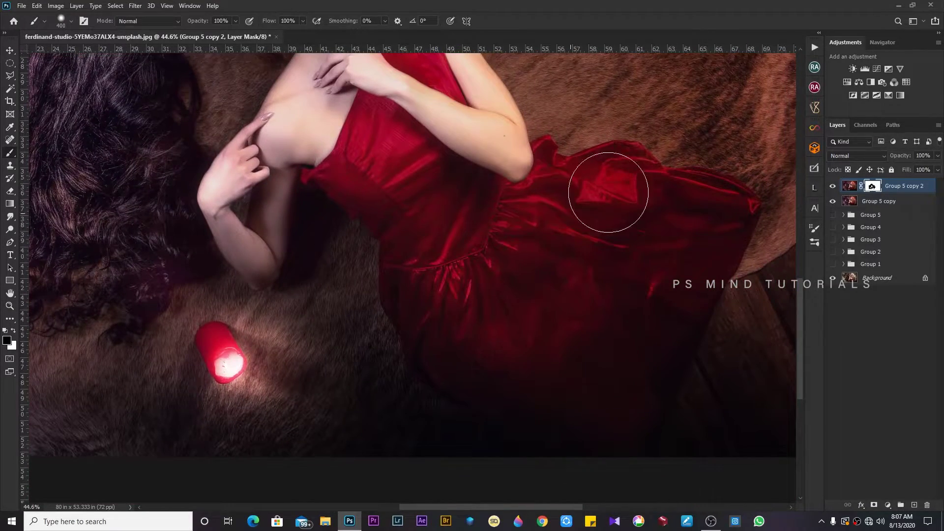
{"action": "key", "text": "z"}
{"action": "left_click_drag", "start_coordinate": [628, 382], "coordinate": [512, 263]}
{"action": "left_click_drag", "start_coordinate": [437, 282], "coordinate": [505, 298]}
Cancel a Curves adjustment and return to brushing on the layer mask.
{"action": "key", "text": "ctrl+m"}
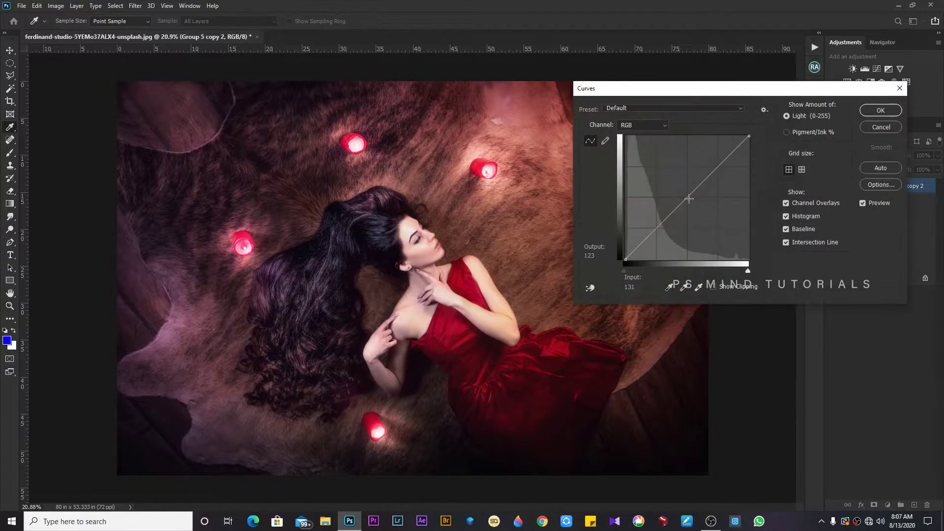
{"action": "key", "text": "Return"}
{"action": "left_click", "coordinate": [873, 186]}
{"action": "key", "text": "b"}
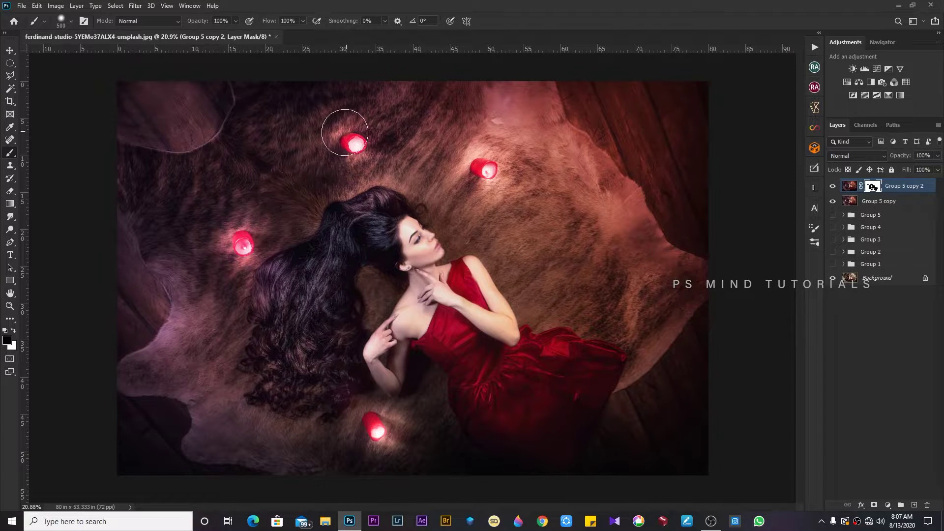
Select Group 5 copy together with Group 5 copy 2 and merge them with Ctrl+E.
{"action": "key", "text": "z"}
{"action": "left_click_drag", "start_coordinate": [486, 179], "coordinate": [472, 180]}
{"action": "left_click", "coordinate": [879, 202], "text": "shift"}
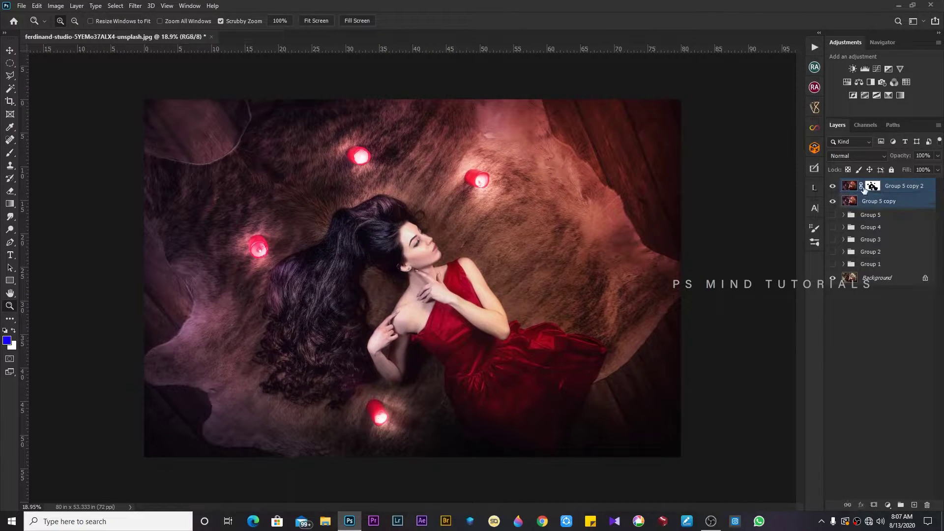
{"action": "key", "text": "ctrl+e"}
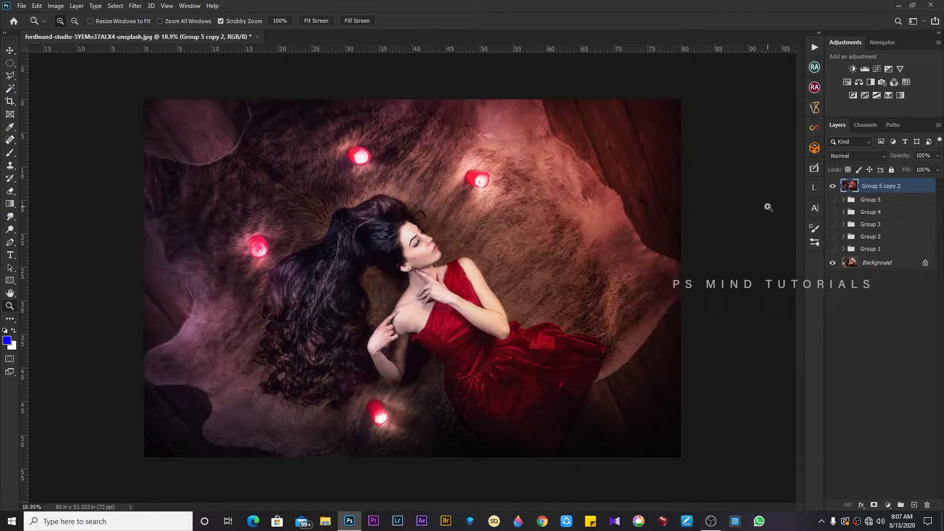
{"action": "left_click_drag", "start_coordinate": [403, 278], "coordinate": [406, 278]}
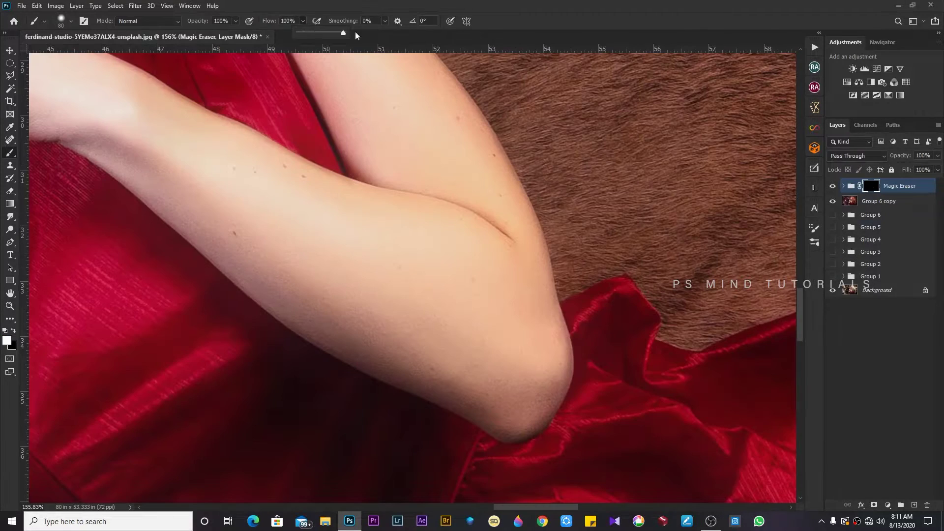
Paint the smoothed skin back onto the upper arm, chest and collarbone on the Magic Eraser mask.
{"action": "left_click_drag", "start_coordinate": [412, 231], "coordinate": [546, 336]}
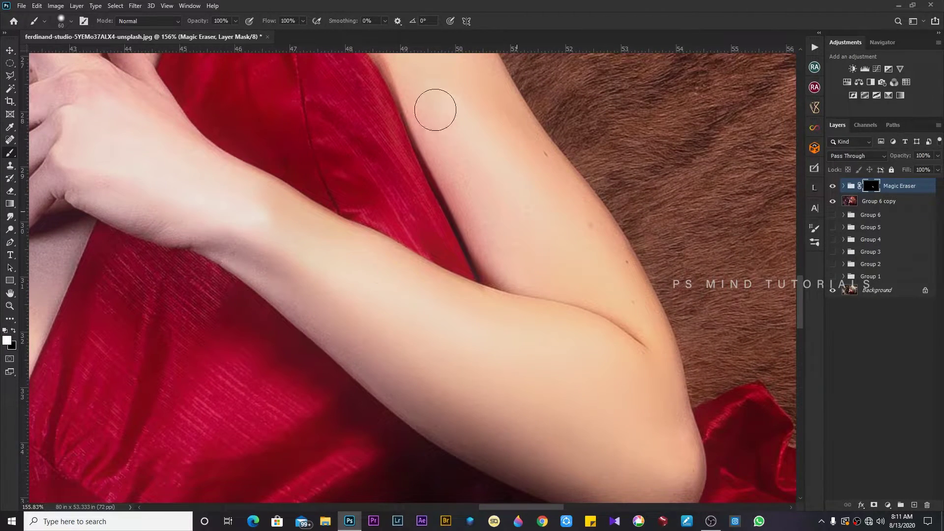
{"action": "scroll", "coordinate": [636, 315], "scroll_direction": "up", "scroll_amount": 3}
{"action": "scroll", "coordinate": [475, 196], "scroll_direction": "up", "scroll_amount": 2}
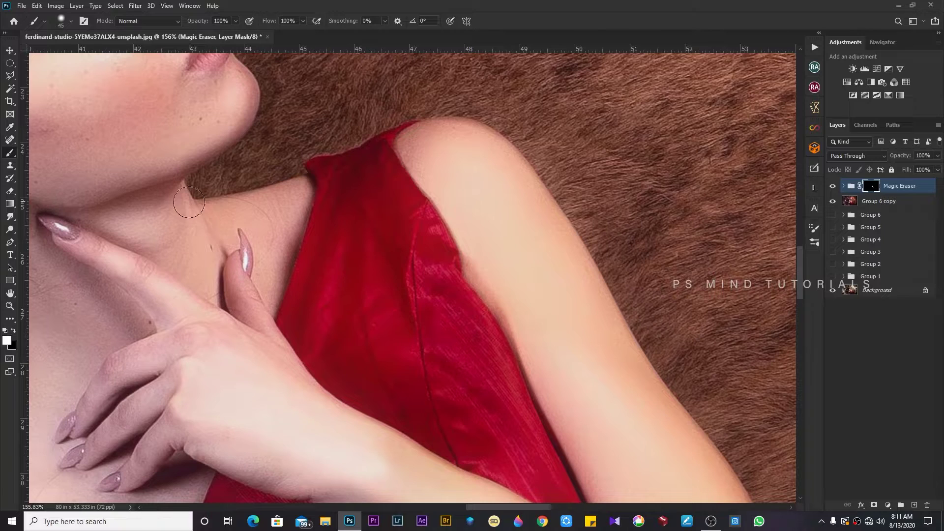
{"action": "scroll", "coordinate": [189, 203], "scroll_direction": "left", "scroll_amount": 5}
{"action": "scroll", "coordinate": [275, 231], "scroll_direction": "down", "scroll_amount": 2}
{"action": "left_click_drag", "start_coordinate": [340, 470], "coordinate": [361, 284]}
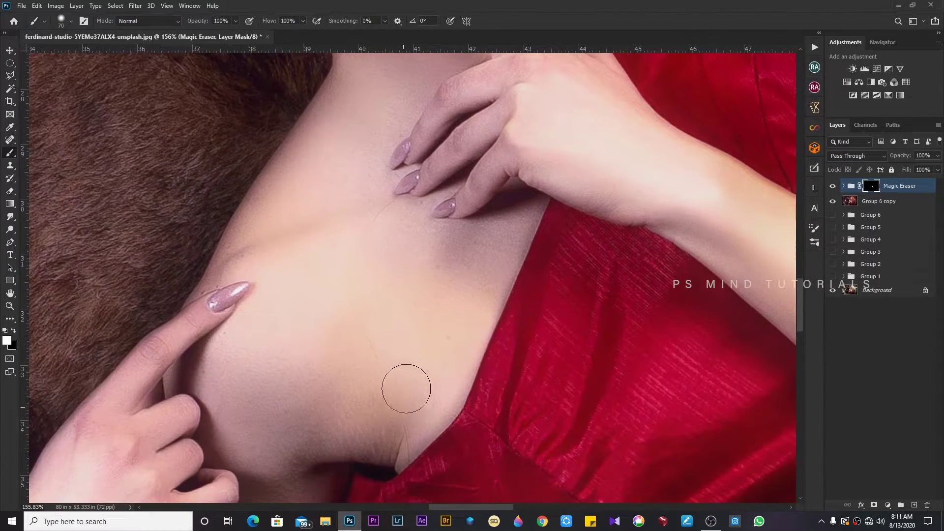
{"action": "scroll", "coordinate": [479, 261], "scroll_direction": "up", "scroll_amount": 4}
{"action": "scroll", "coordinate": [388, 288], "scroll_direction": "up", "scroll_amount": 4}
Paint the face with a smaller brush and the arm with a larger one, then merge Magic Eraser.
{"action": "key", "text": "bracketleft"}
{"action": "key", "text": "bracketleft"}
{"action": "key", "text": "bracketleft"}
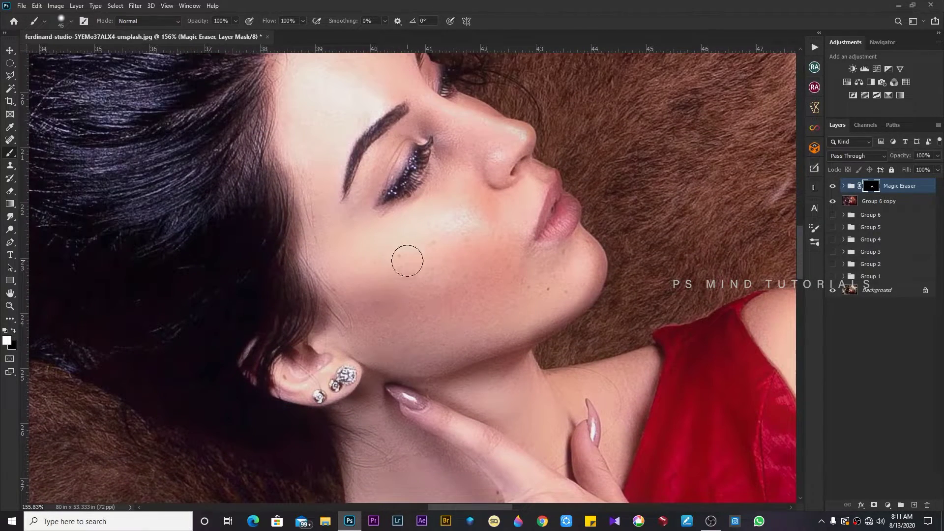
{"action": "scroll", "coordinate": [507, 281], "scroll_direction": "down", "scroll_amount": 5}
{"action": "scroll", "coordinate": [438, 229], "scroll_direction": "up", "scroll_amount": 4}
{"action": "key", "text": "bracketright"}
{"action": "key", "text": "bracketright"}
{"action": "key", "text": "bracketright"}
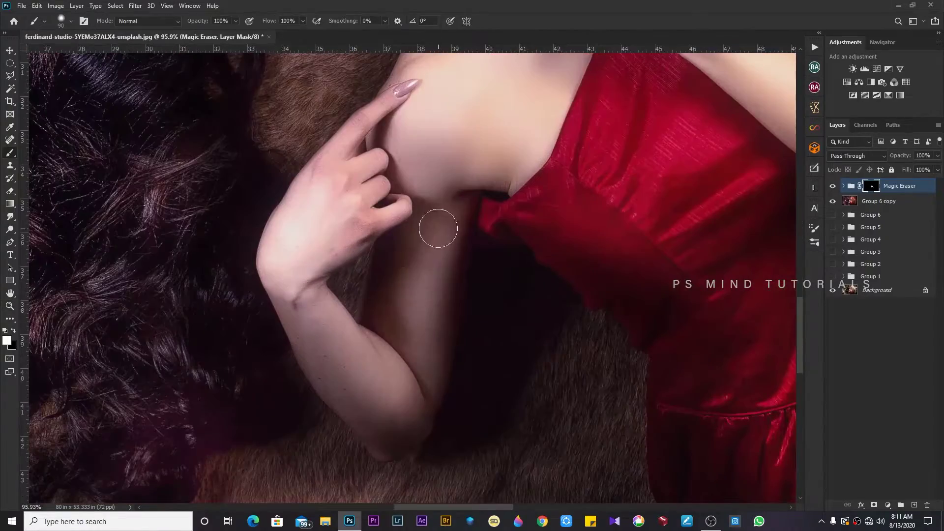
{"action": "scroll", "coordinate": [390, 326], "scroll_direction": "down", "scroll_amount": 5}
{"action": "scroll", "coordinate": [364, 120], "scroll_direction": "up", "scroll_amount": 5}
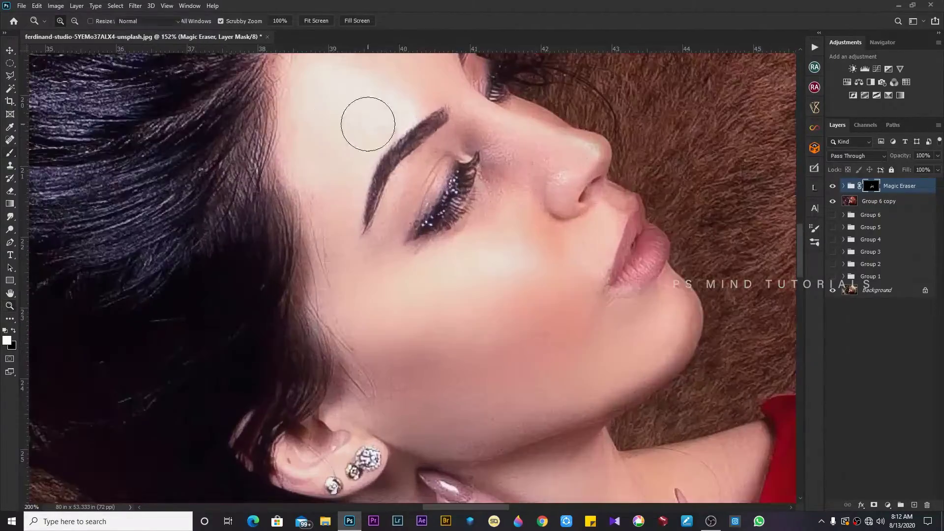
{"action": "scroll", "coordinate": [337, 169], "scroll_direction": "down", "scroll_amount": 1}
{"action": "key", "text": "z"}
{"action": "scroll", "coordinate": [516, 230], "scroll_direction": "down", "scroll_amount": 3}
{"action": "key", "text": "ctrl+e"}
Toggle the Magic Eraser layer's visibility to compare the edit with the original fur.
{"action": "left_click", "coordinate": [135, 6]}
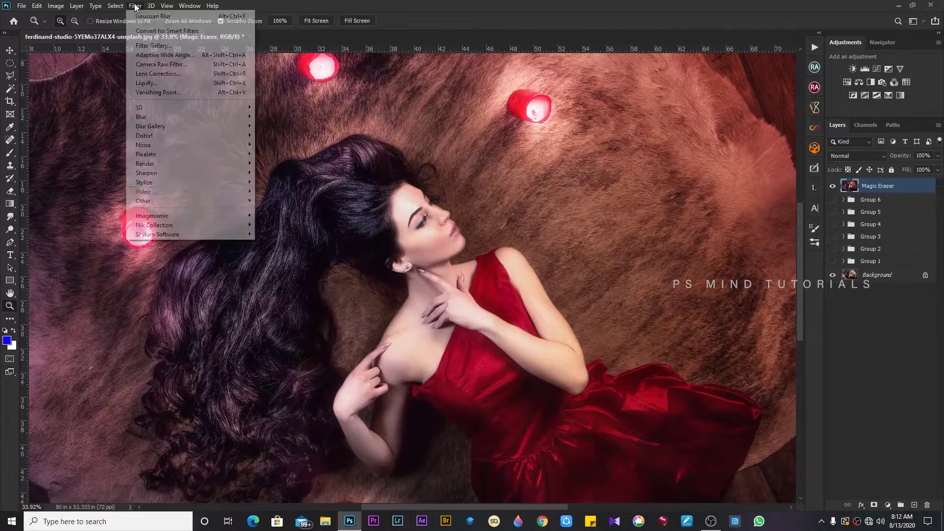
{"action": "scroll", "coordinate": [458, 240], "scroll_direction": "down", "scroll_amount": 3}
{"action": "scroll", "coordinate": [458, 240], "scroll_direction": "down", "scroll_amount": 1}
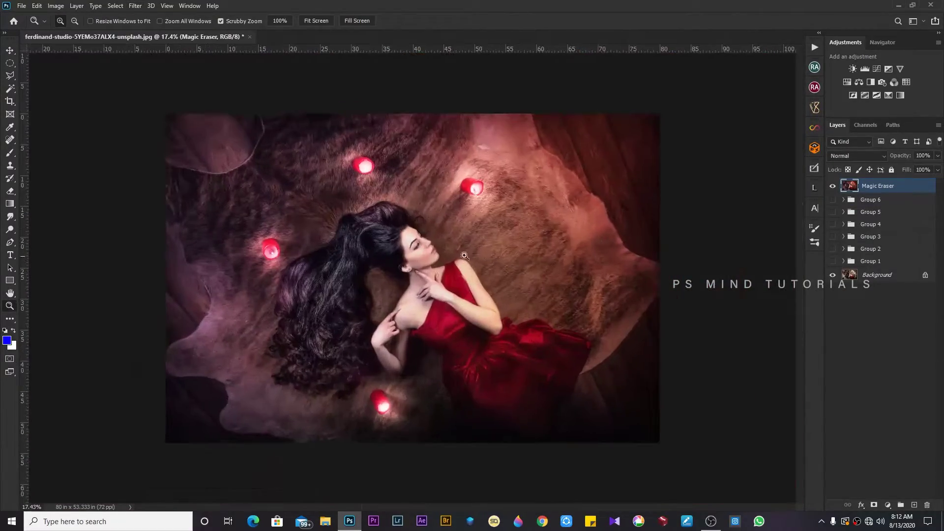
{"action": "left_click", "coordinate": [833, 185]}
{"action": "left_click", "coordinate": [833, 186]}
{"action": "left_click", "coordinate": [833, 185]}
{"action": "scroll", "coordinate": [432, 277], "scroll_direction": "up", "scroll_amount": 2}
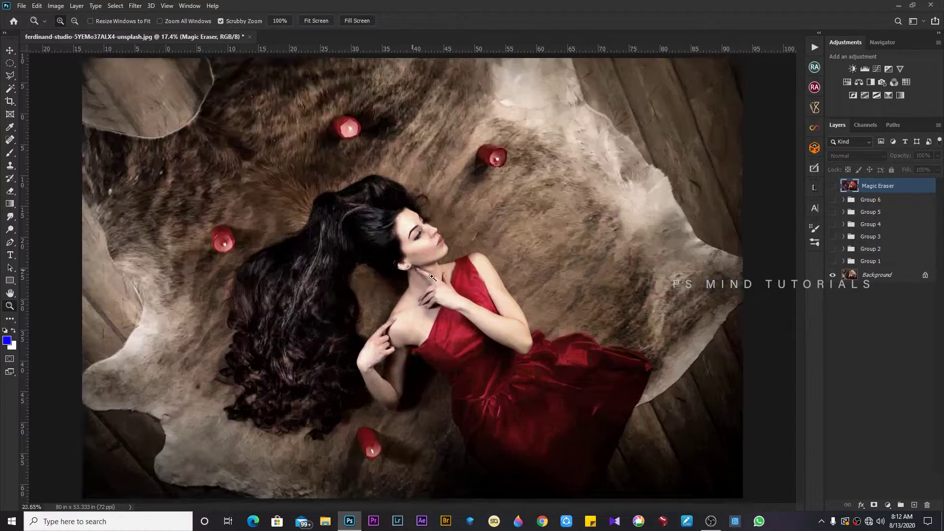
{"action": "scroll", "coordinate": [432, 277], "scroll_direction": "down", "scroll_amount": 1}
Select the Dodge tool at Midtones, 10% exposure with an enlarged brush.
{"action": "key", "text": "ctrl+comma"}
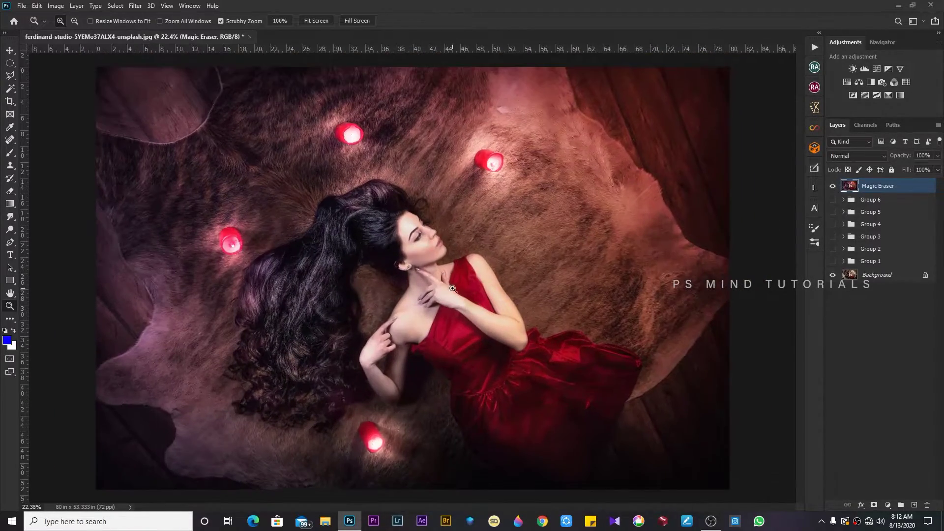
{"action": "key", "text": "o"}
{"action": "key", "text": "bracketright"}
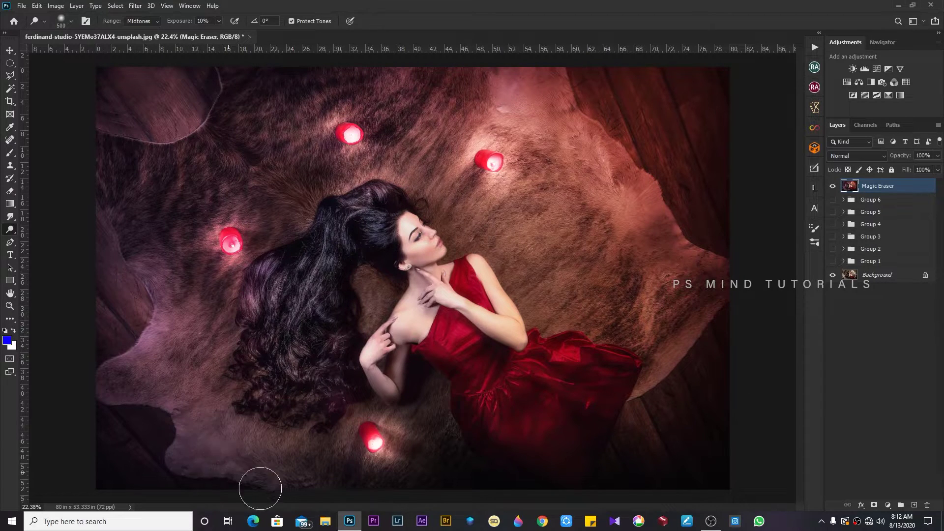
Dodge the face and chin at 10% exposure, comparing against the original.
{"action": "key", "text": "bracketright"}
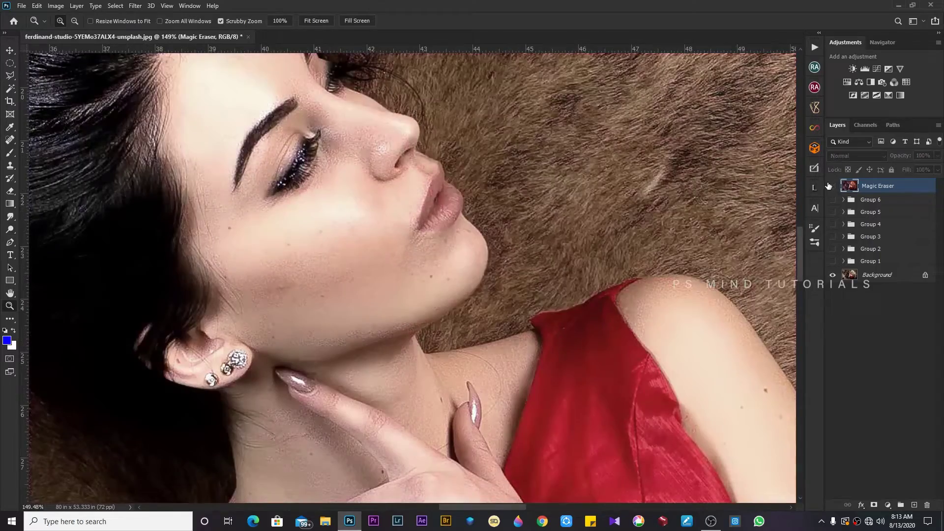
{"action": "left_click", "coordinate": [833, 186]}
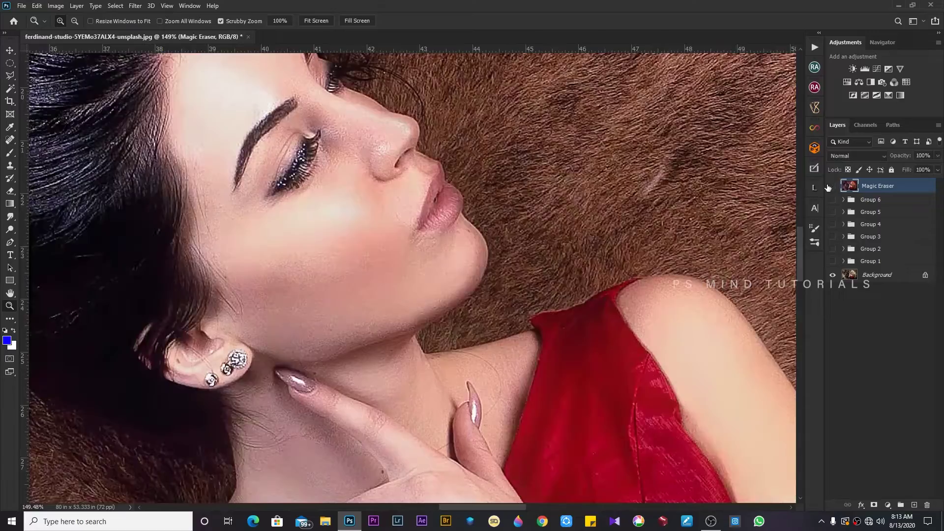
{"action": "left_click", "coordinate": [833, 185]}
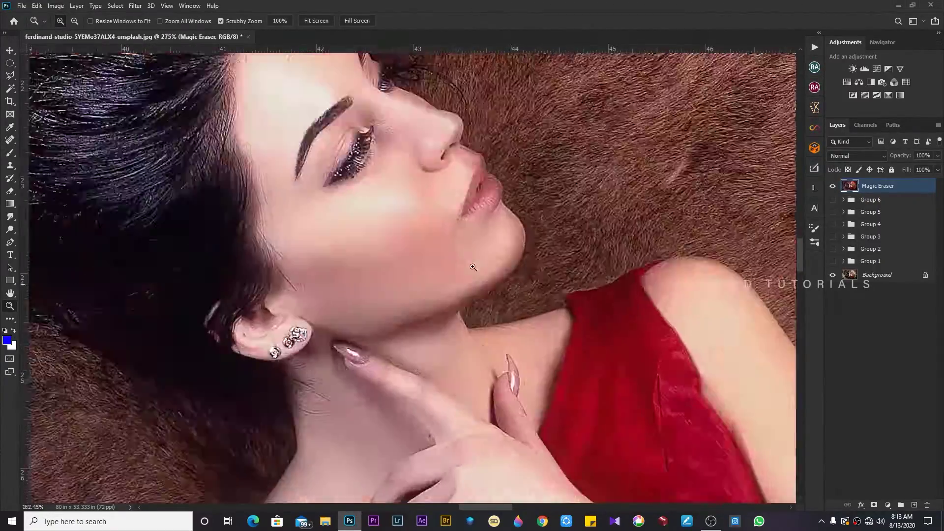
{"action": "left_click", "coordinate": [512, 302], "text": "alt"}
{"action": "left_click_drag", "start_coordinate": [513, 302], "coordinate": [537, 302]}
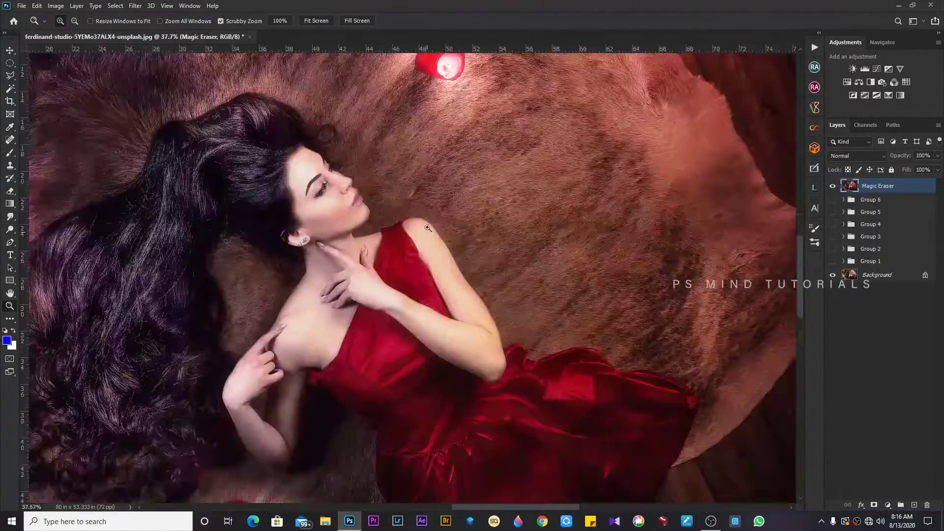
{"action": "left_click_drag", "start_coordinate": [404, 226], "coordinate": [429, 225]}
{"action": "key", "text": "o"}
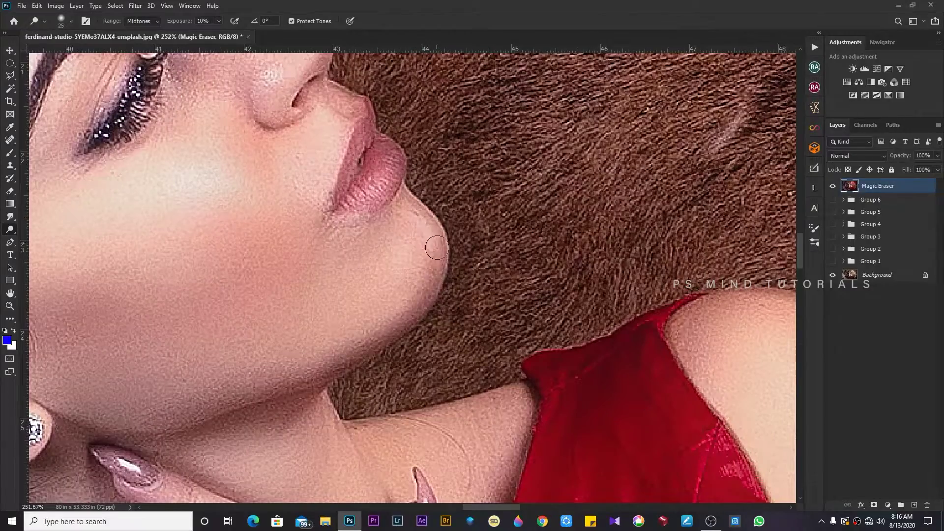
{"action": "key", "text": "z"}
{"action": "mouse_move", "coordinate": [462, 284]}
{"action": "left_mouse_down"}
{"action": "mouse_move", "coordinate": [436, 284]}
{"action": "mouse_move", "coordinate": [466, 302]}
{"action": "mouse_move", "coordinate": [448, 351]}
{"action": "left_mouse_up"}
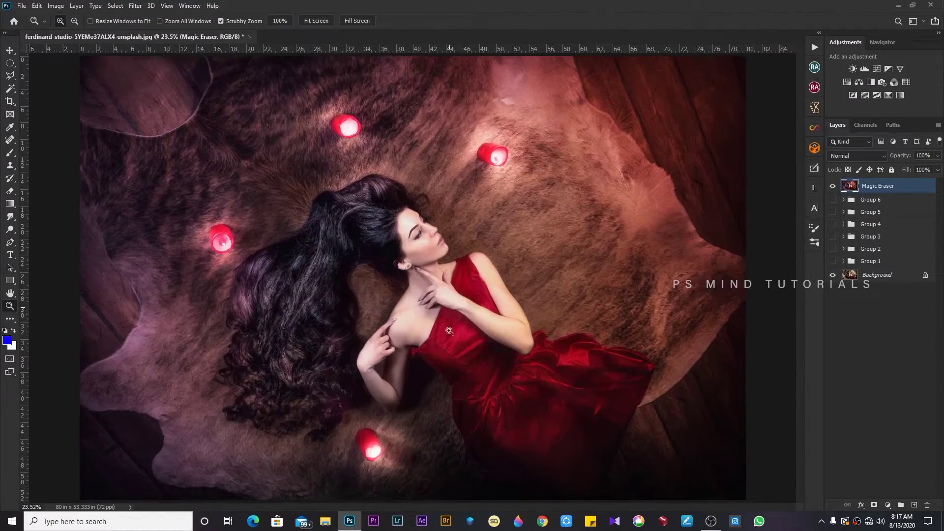
Dodge the rug's pink edges at 40% exposure with a larger brush.
{"action": "key", "text": "o"}
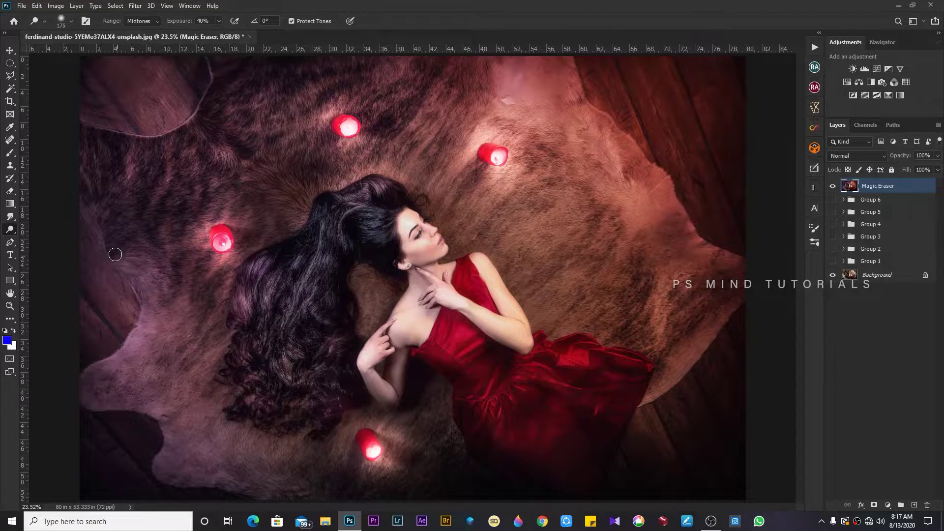
{"action": "key", "text": "bracketright"}
{"action": "key", "text": "bracketright"}
{"action": "key", "text": "bracketright"}
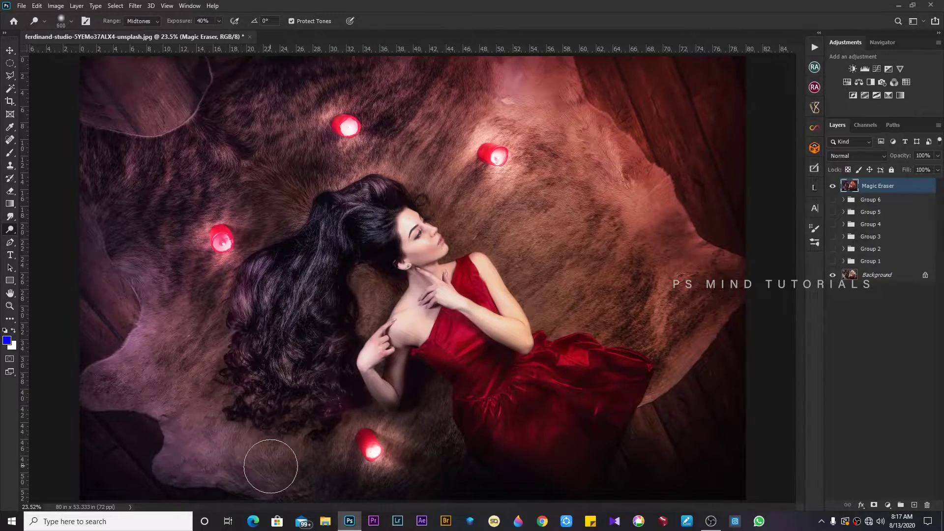
{"action": "key", "text": "z"}
{"action": "left_click_drag", "start_coordinate": [377, 229], "coordinate": [395, 238]}
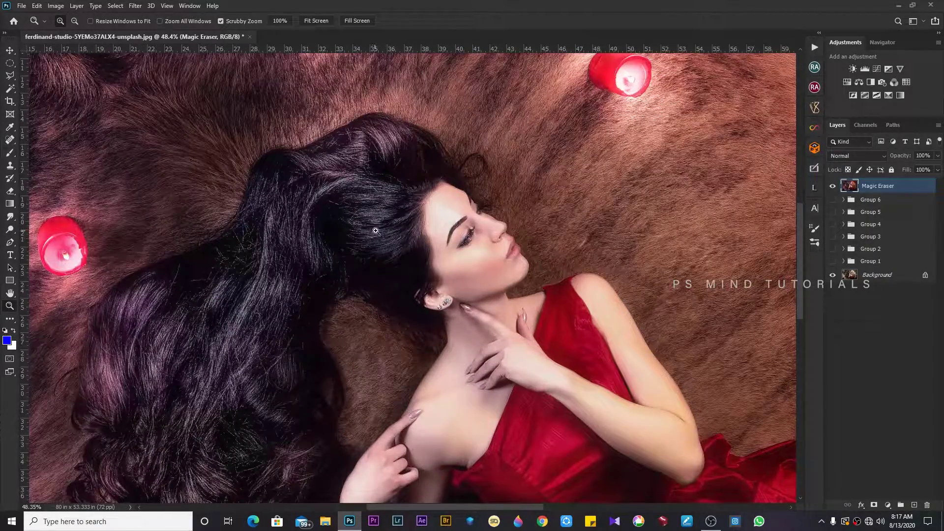
{"action": "scroll", "coordinate": [379, 217], "scroll_direction": "down", "scroll_amount": 3}
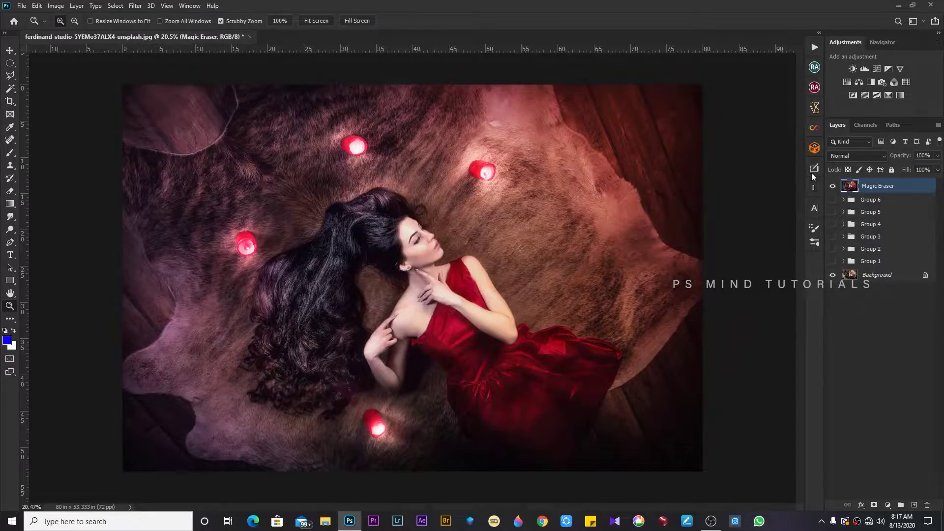
{"action": "left_click", "coordinate": [834, 187]}
{"action": "left_click", "coordinate": [833, 186]}
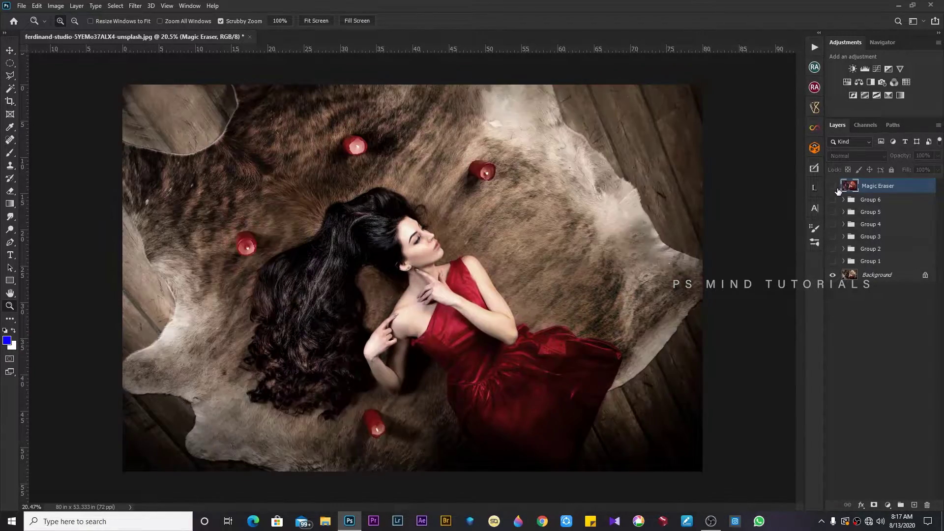
{"action": "left_click", "coordinate": [834, 187]}
{"action": "scroll", "coordinate": [430, 280], "scroll_direction": "down", "scroll_amount": 2}
{"action": "scroll", "coordinate": [430, 281], "scroll_direction": "up", "scroll_amount": 2}
{"action": "scroll", "coordinate": [430, 280], "scroll_direction": "down", "scroll_amount": 1}
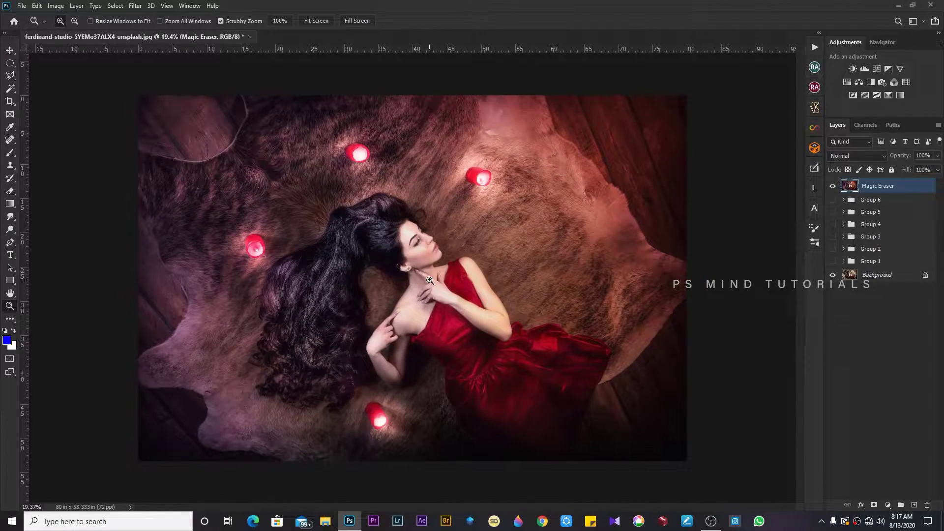